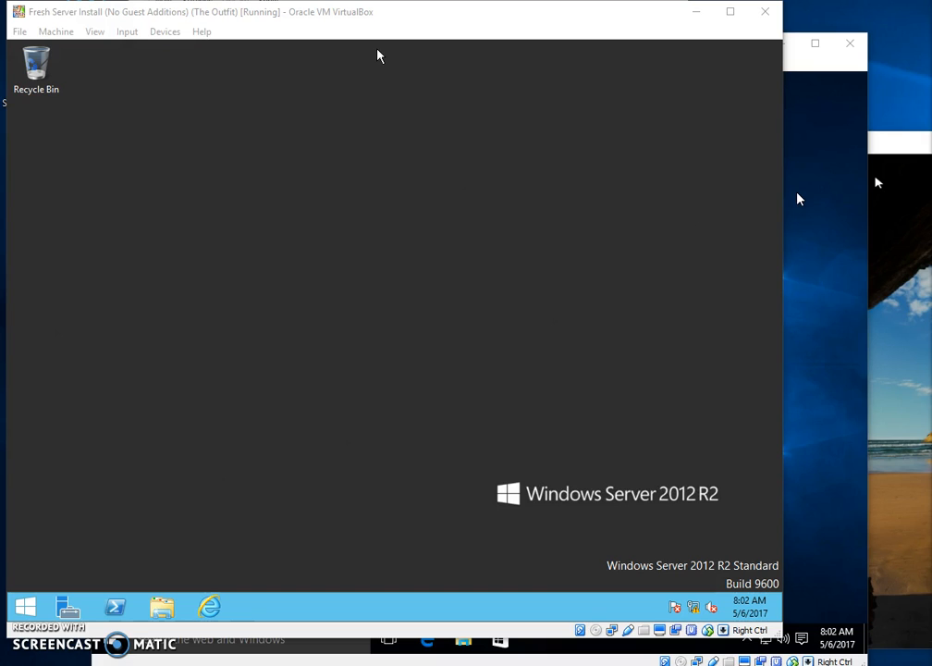
Open the Start screen in the Windows Server 2012 R2 virtual machine.
left_click(28, 603)
Launch Active Directory Users and Computers from the Administrative Tools folder.
left_click(353, 248)
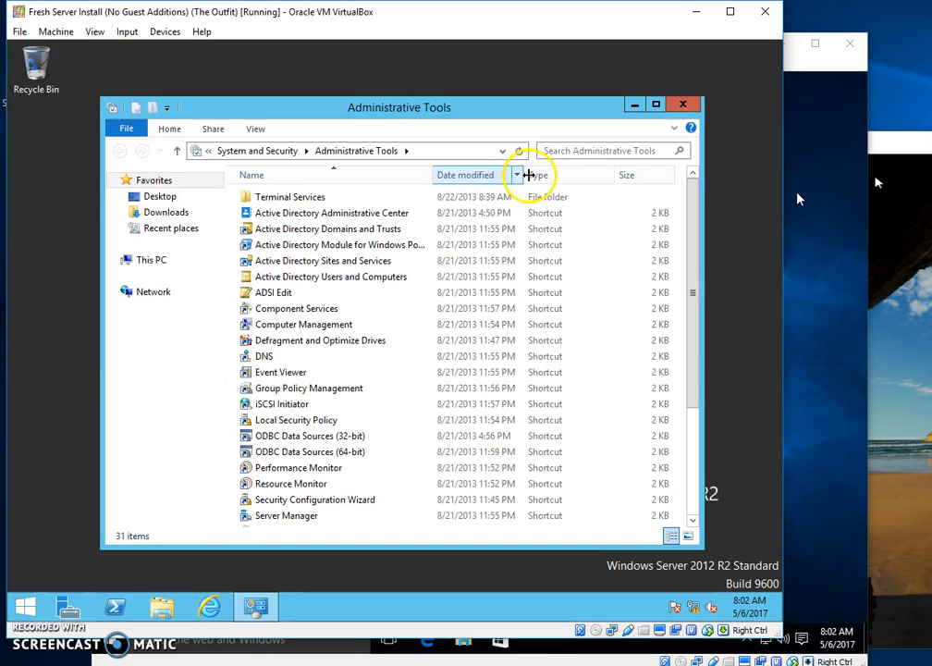
left_click(272, 279)
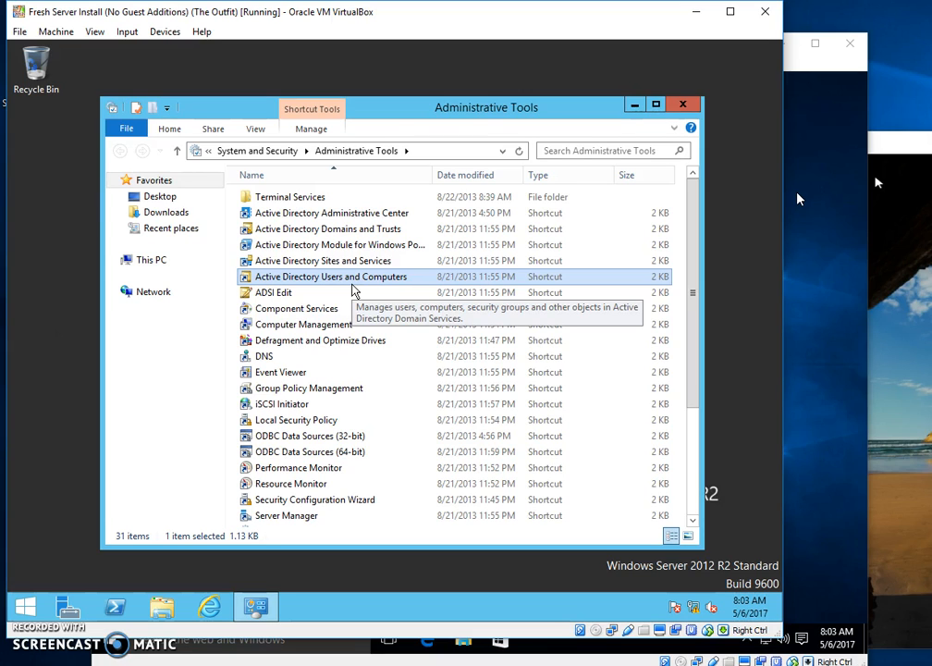
right_click(341, 279)
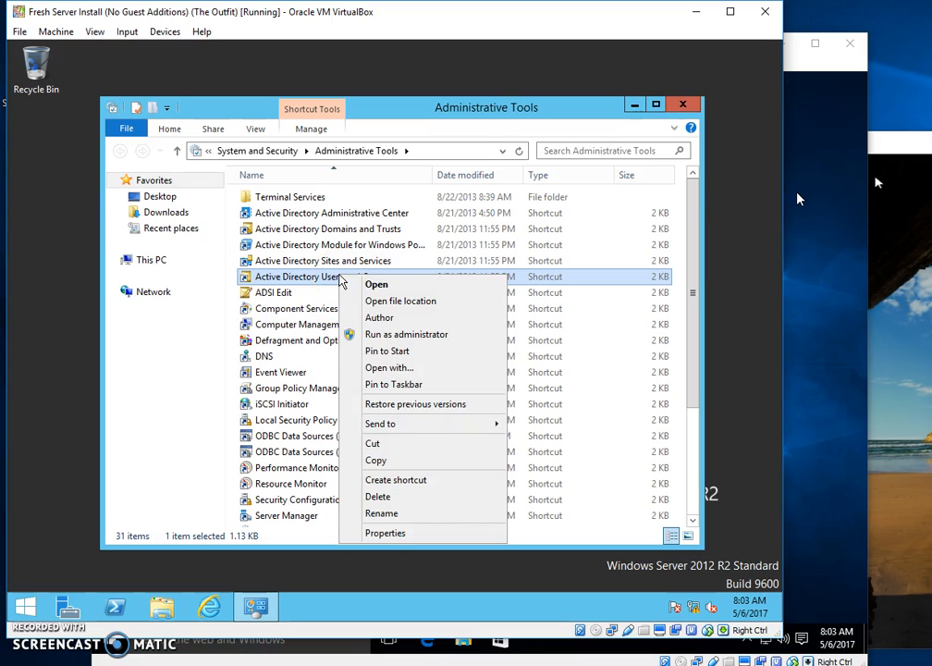
left_click(290, 278)
double_click(282, 279)
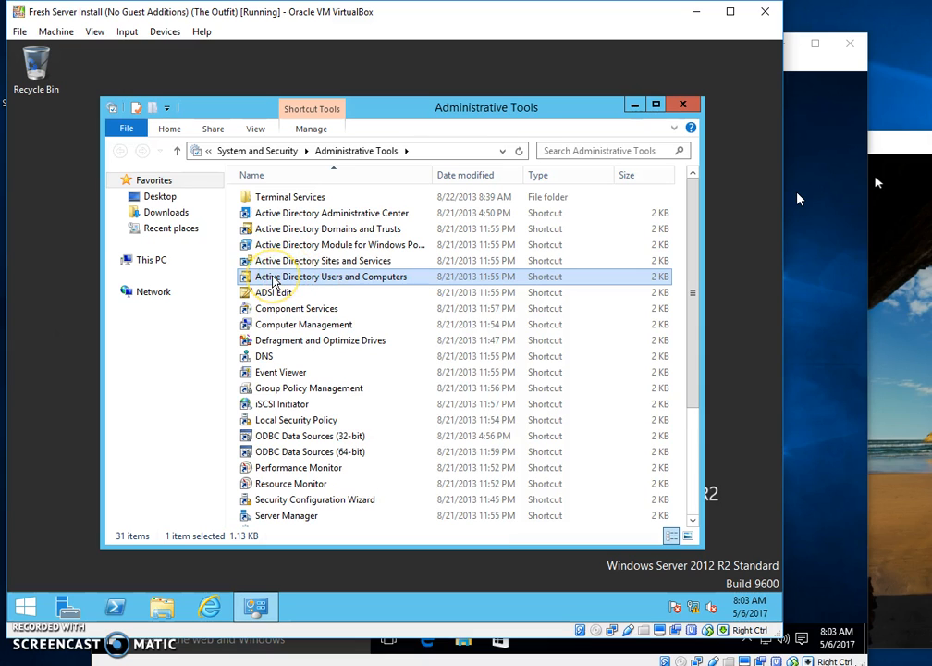
Maximize the console and list target.com's Computers container with the Name column auto-fitted.
left_click(310, 284)
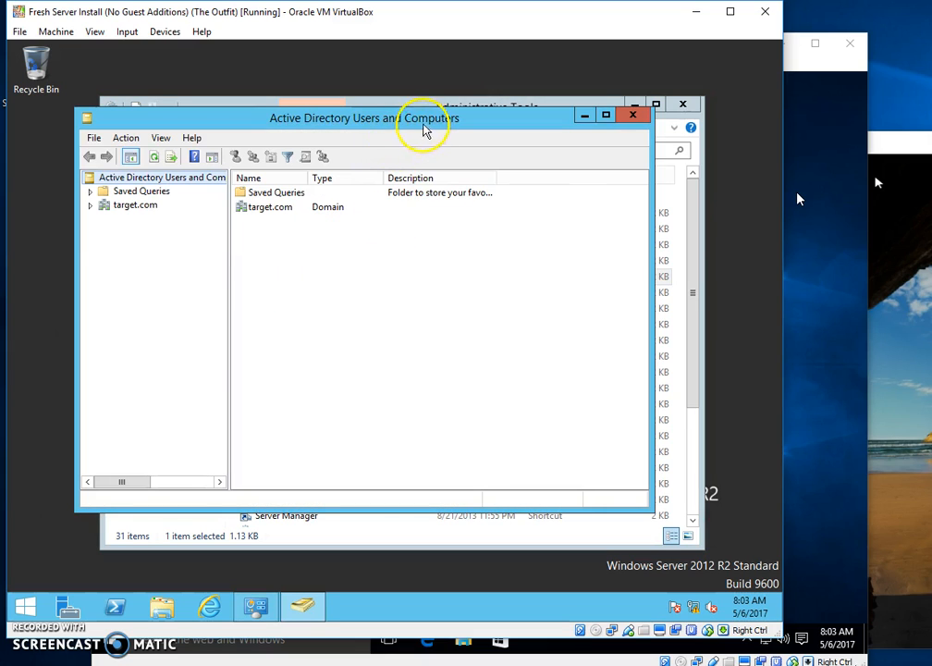
left_click(605, 115)
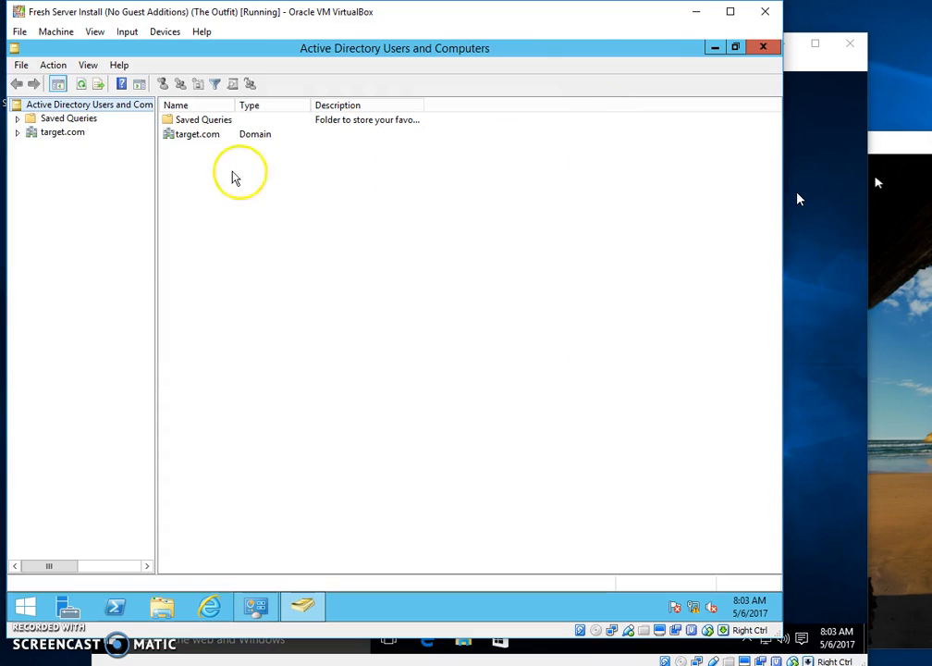
left_click(18, 134)
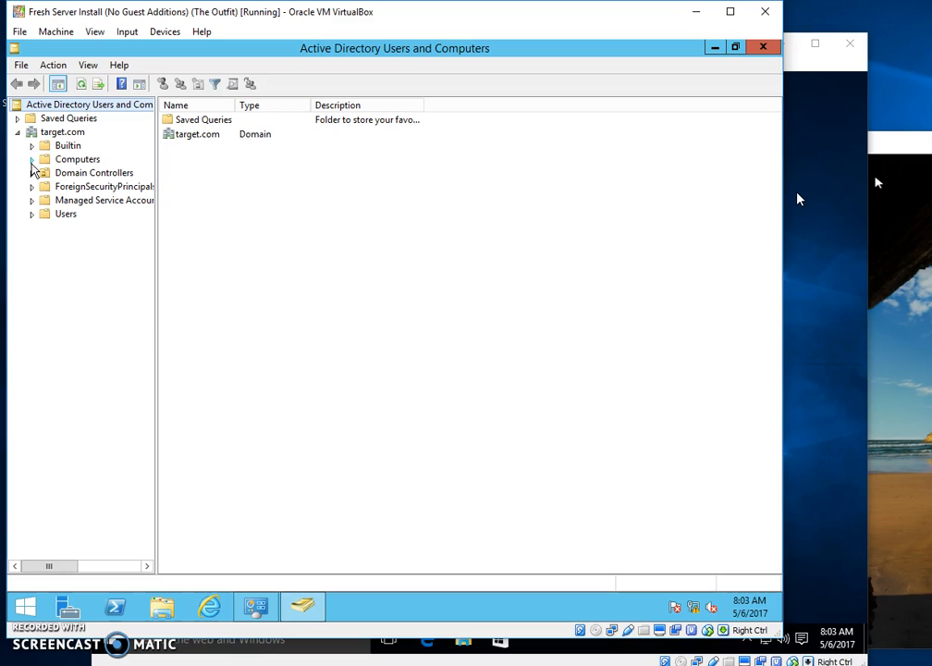
left_click(67, 159)
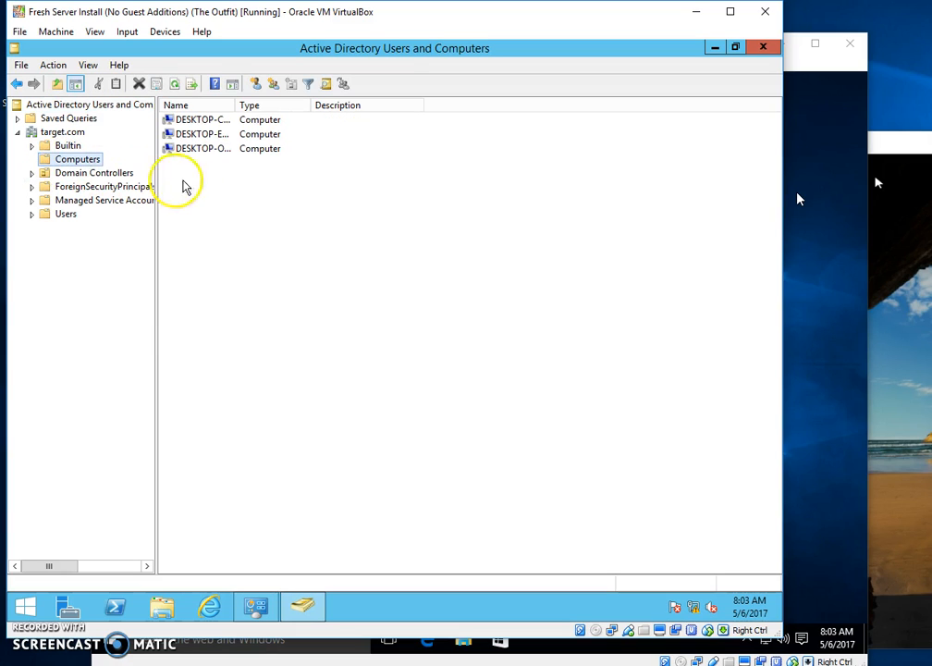
double_click(235, 104)
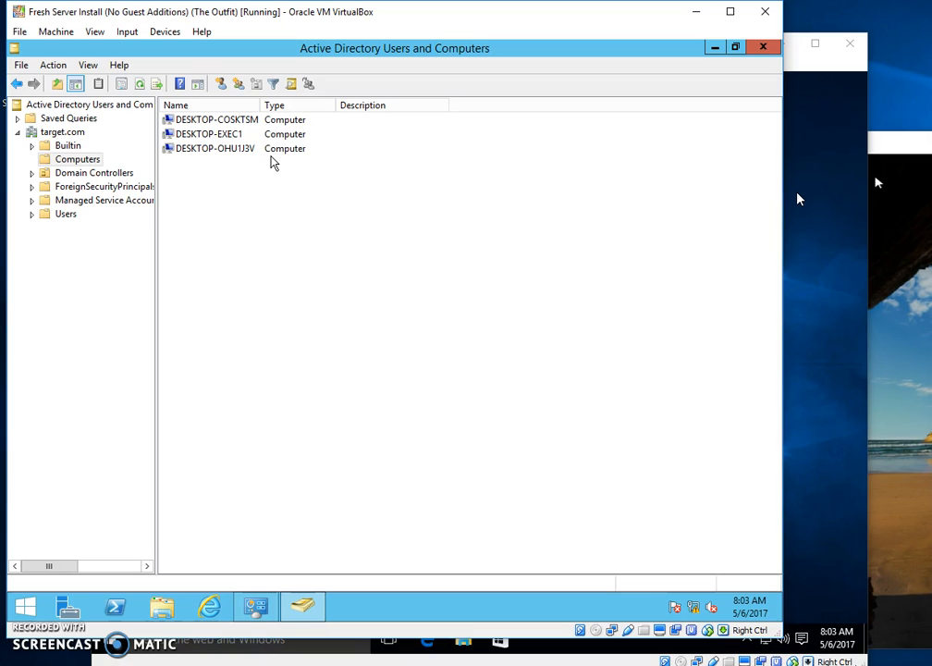
Select DESKTOP-COSKTSM, DESKTOP-EXEC1 and DESKTOP-OHU1J3V in turn, and view DESKTOP-OHU1J3V's actions.
left_click(194, 123)
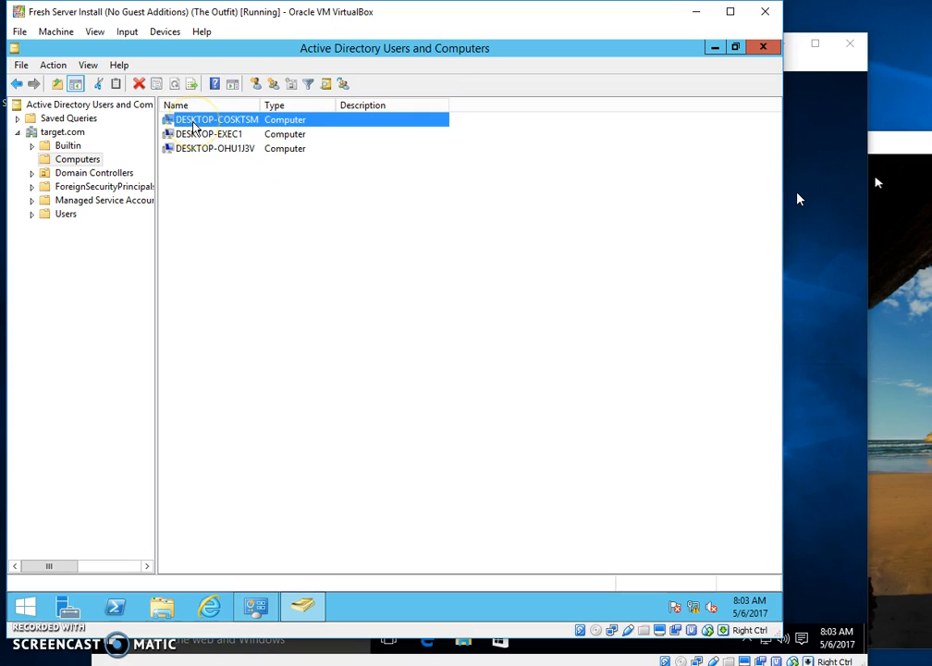
left_click(245, 137)
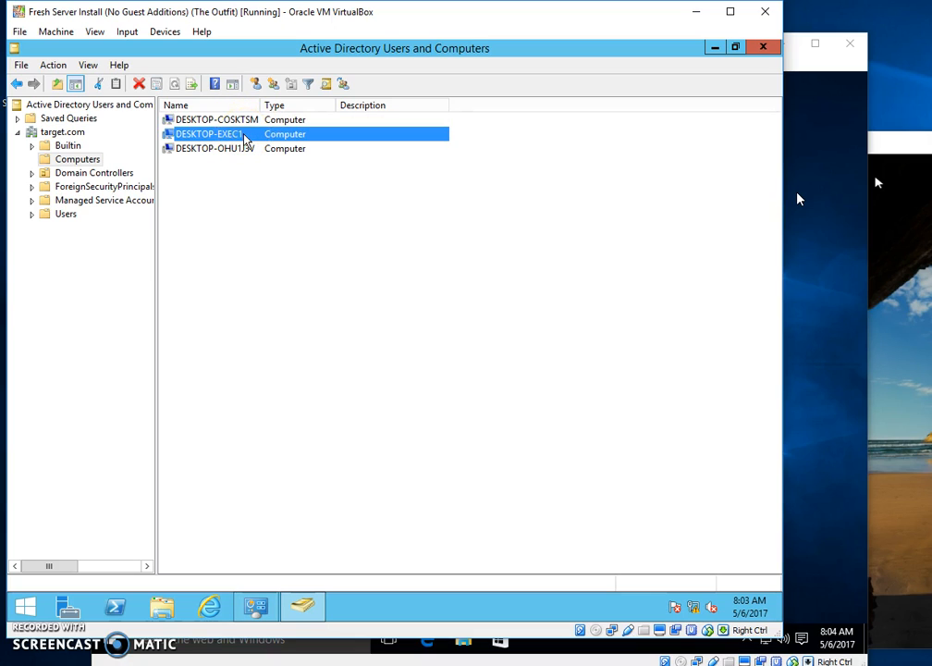
left_click(245, 149)
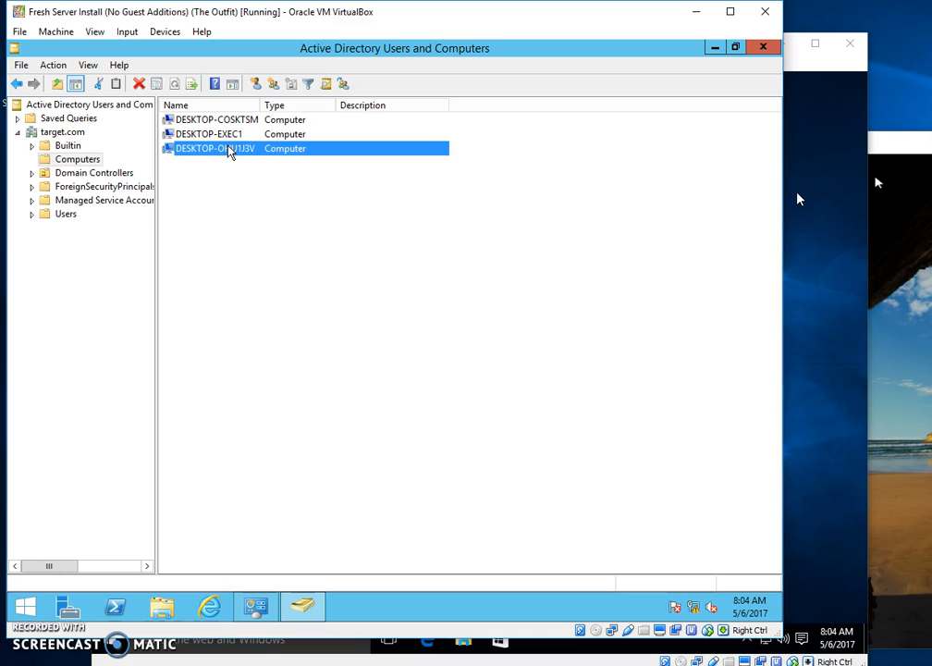
right_click(230, 150)
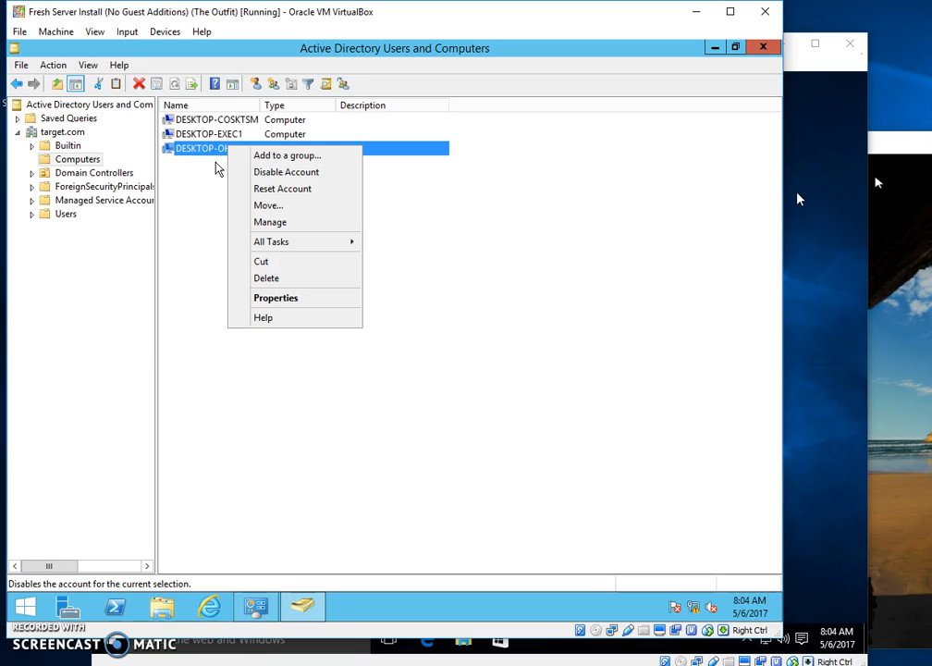
left_click(198, 183)
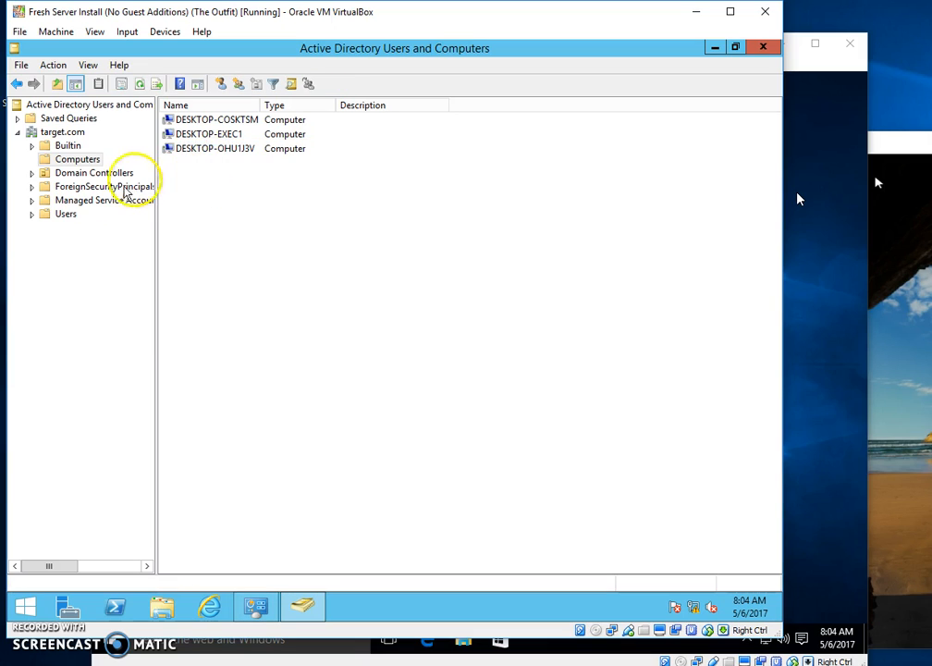
List target.com's Users container with Name and Type columns auto-fitted, and select Domain Admins.
left_click(46, 214)
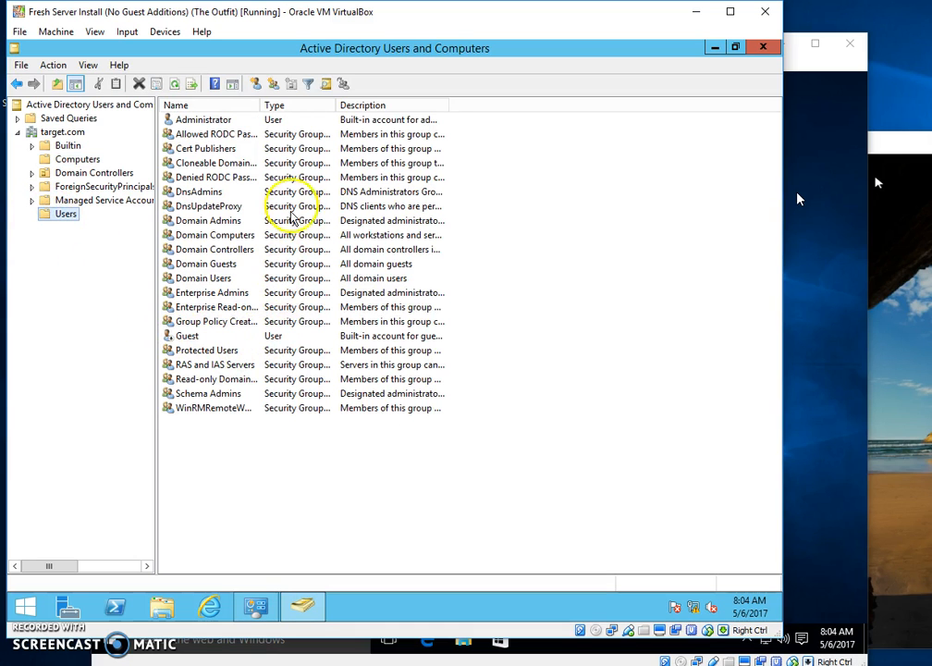
double_click(260, 105)
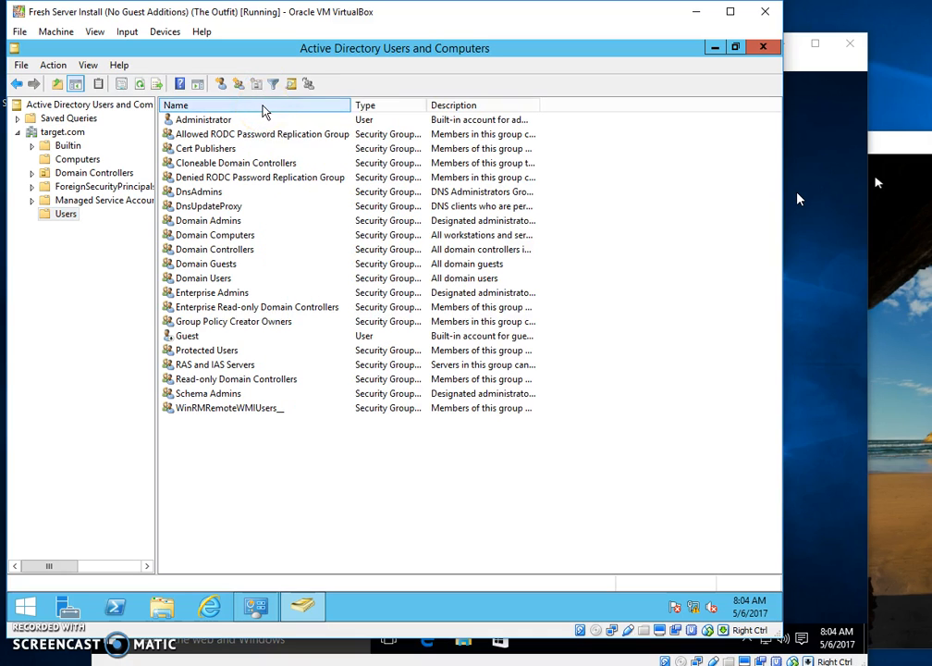
double_click(427, 105)
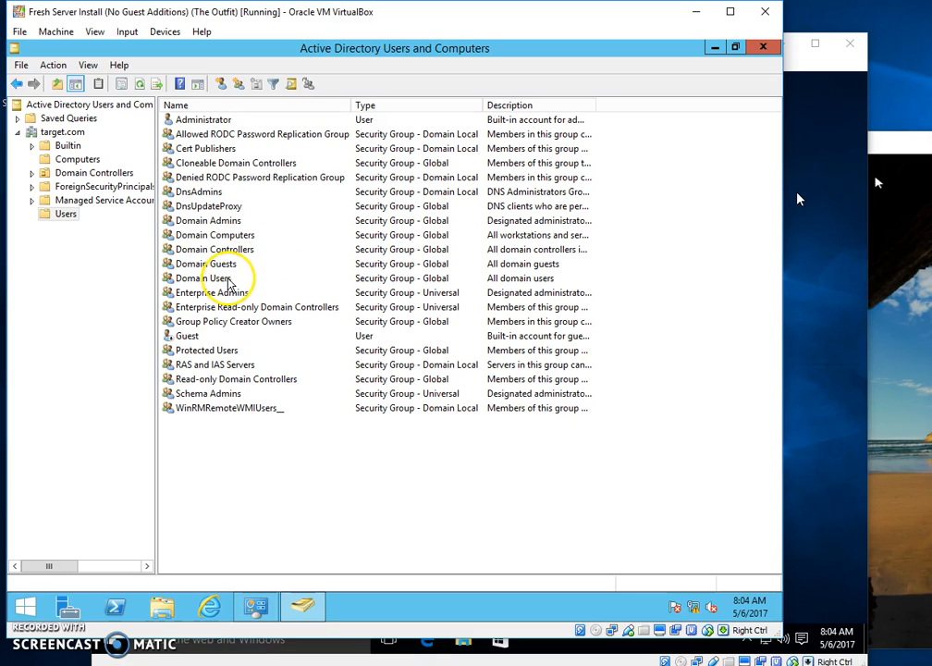
left_click(219, 223)
left_click(234, 227)
left_click(240, 224)
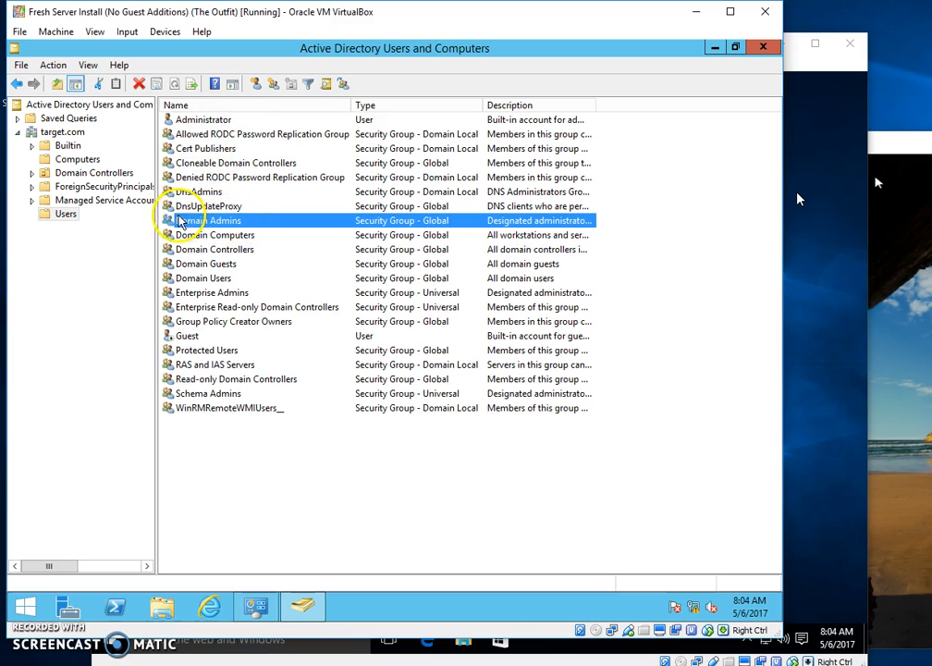
double_click(198, 122)
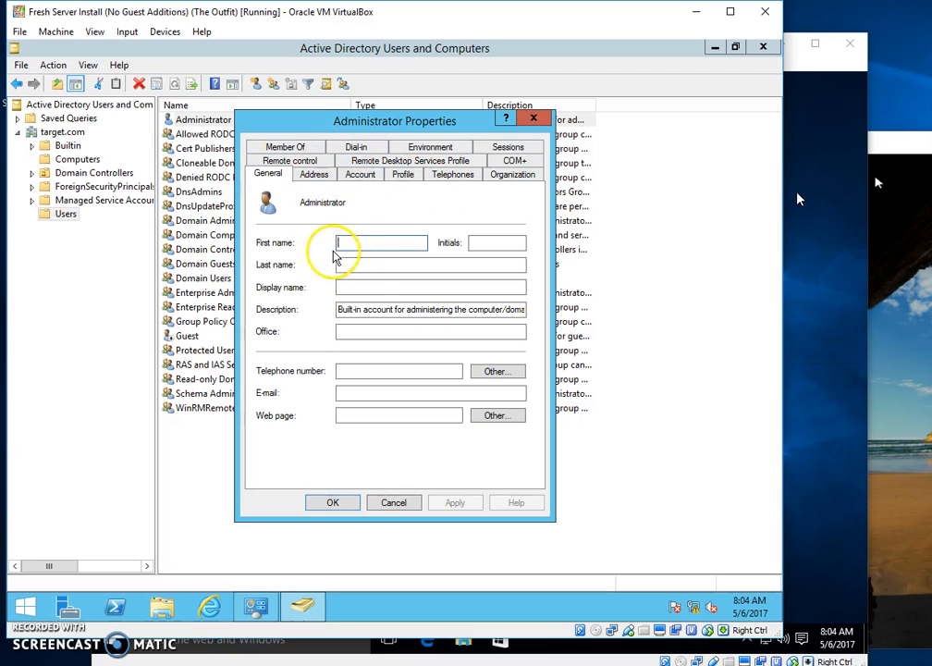
left_click(357, 175)
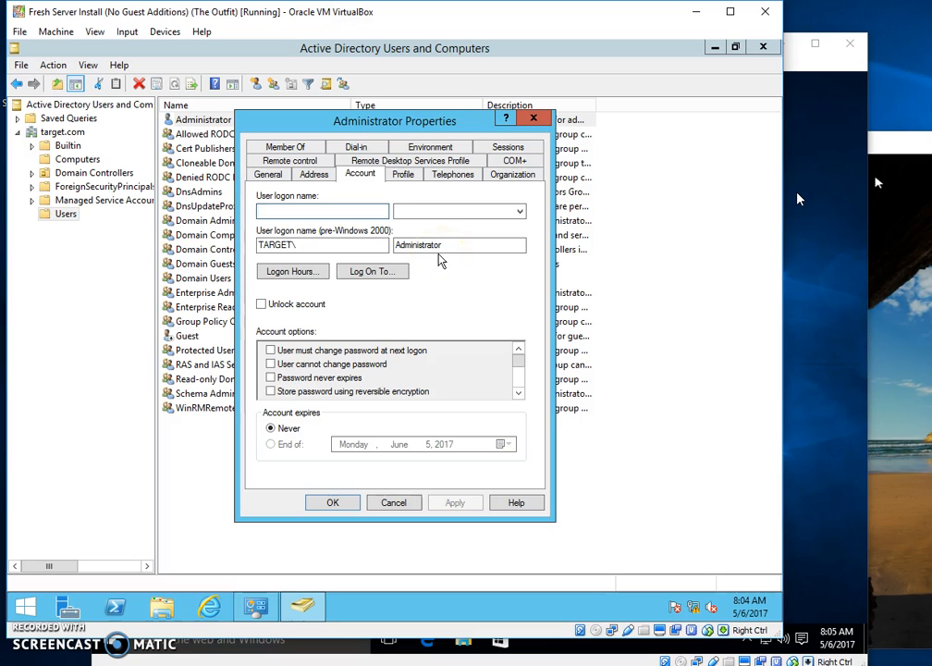
left_click(287, 148)
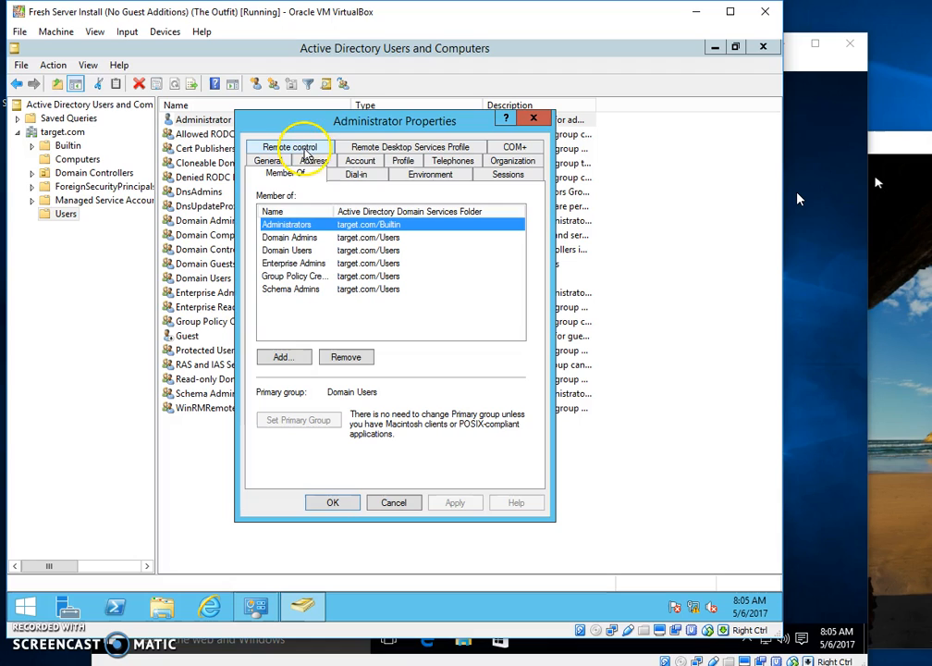
double_click(332, 207)
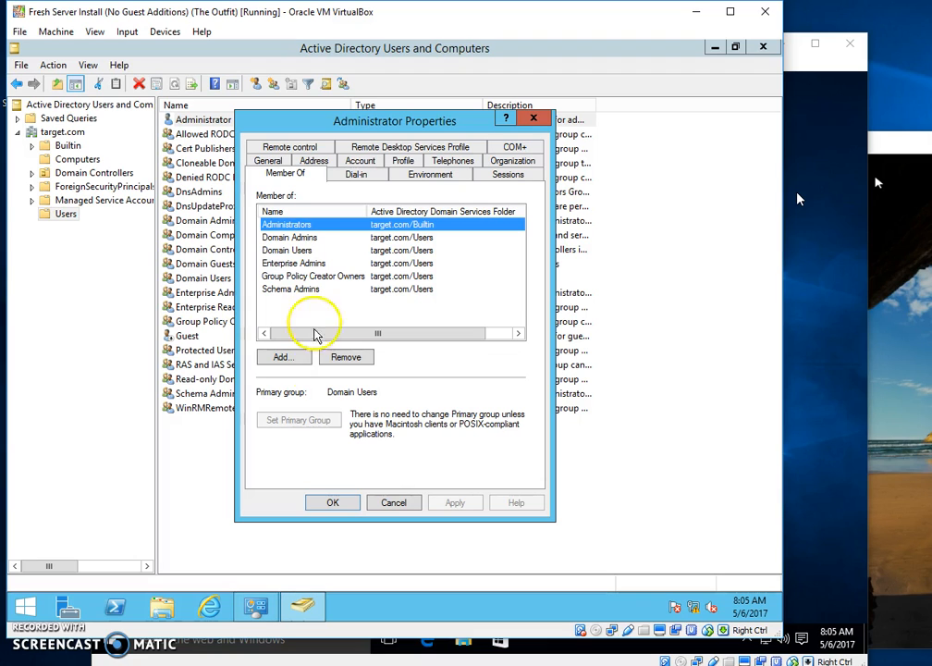
left_click(393, 502)
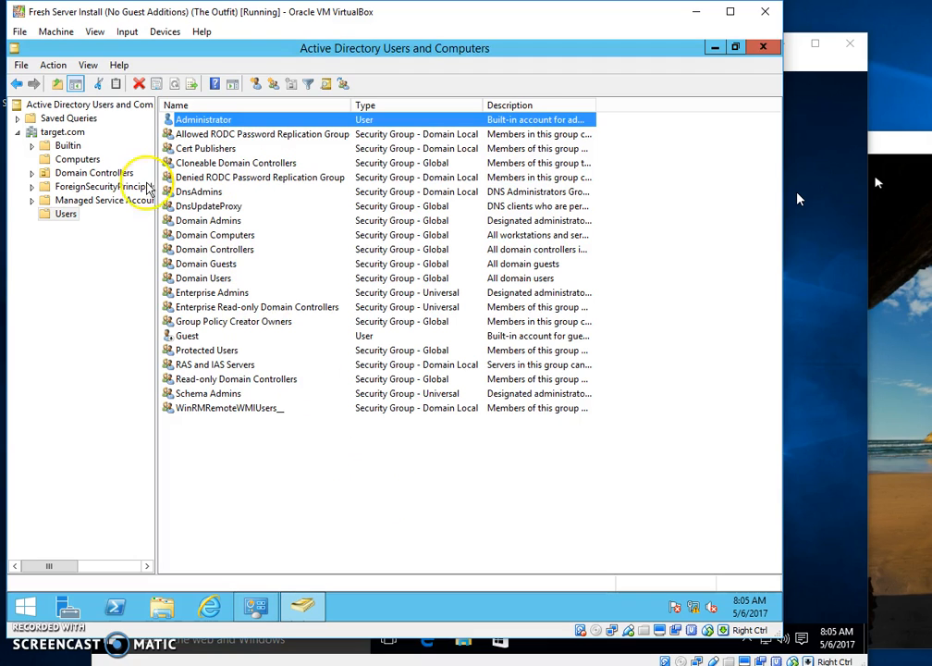
Choose New > User from the Users container's context menu.
right_click(79, 216)
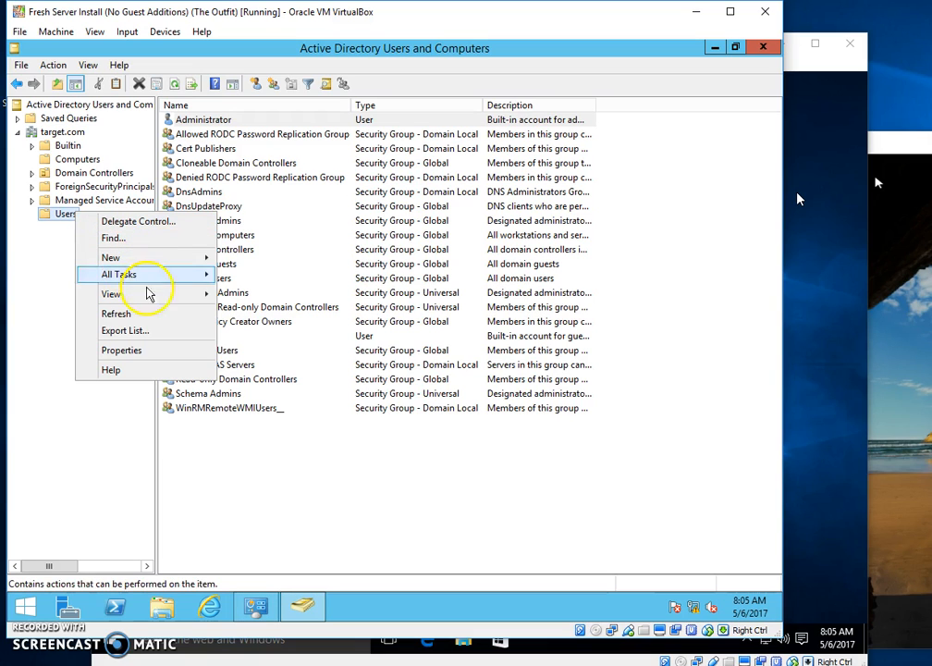
mouse_move(153, 296)
mouse_move(155, 259)
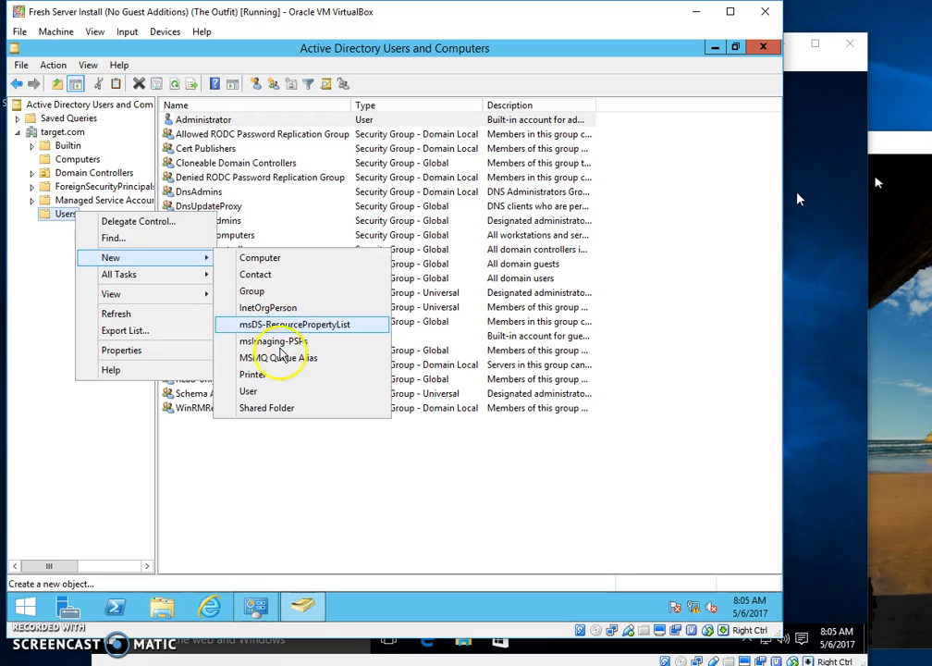
left_click(277, 393)
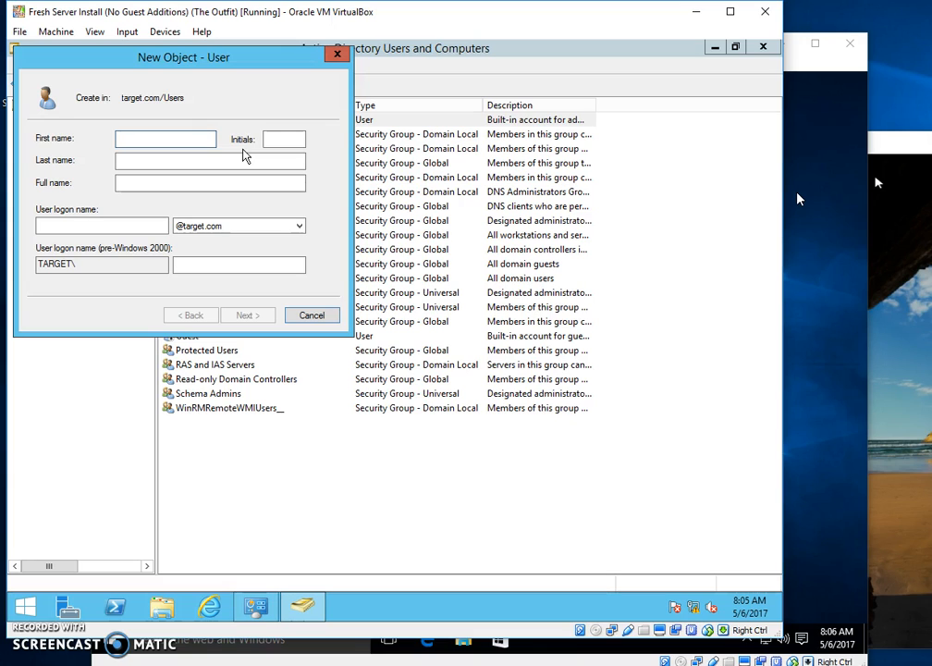
Enter the user's first and last names and a logon name of first name plus last initial.
key("Tab")
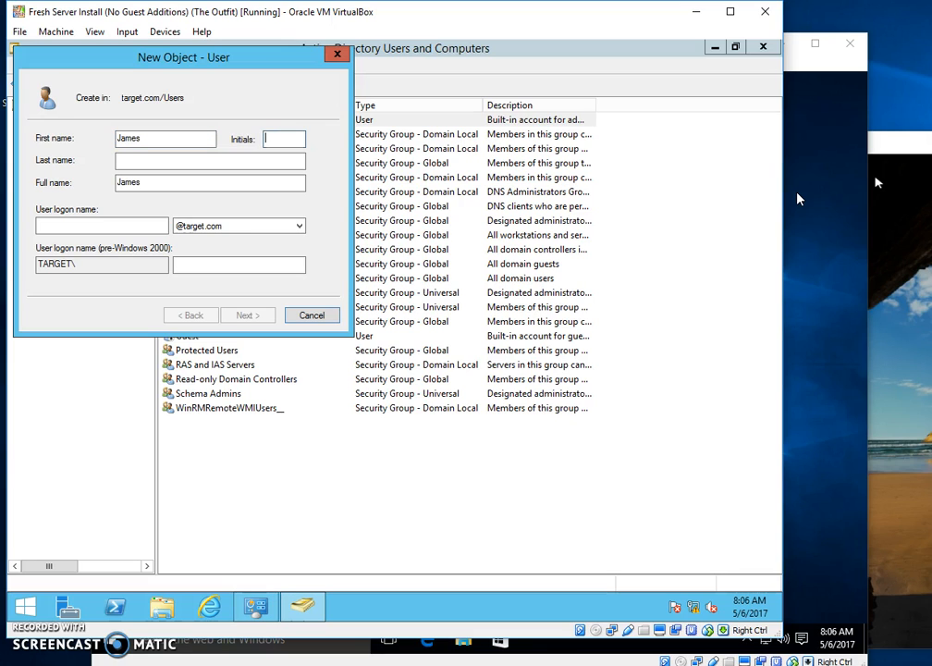
key("Tab")
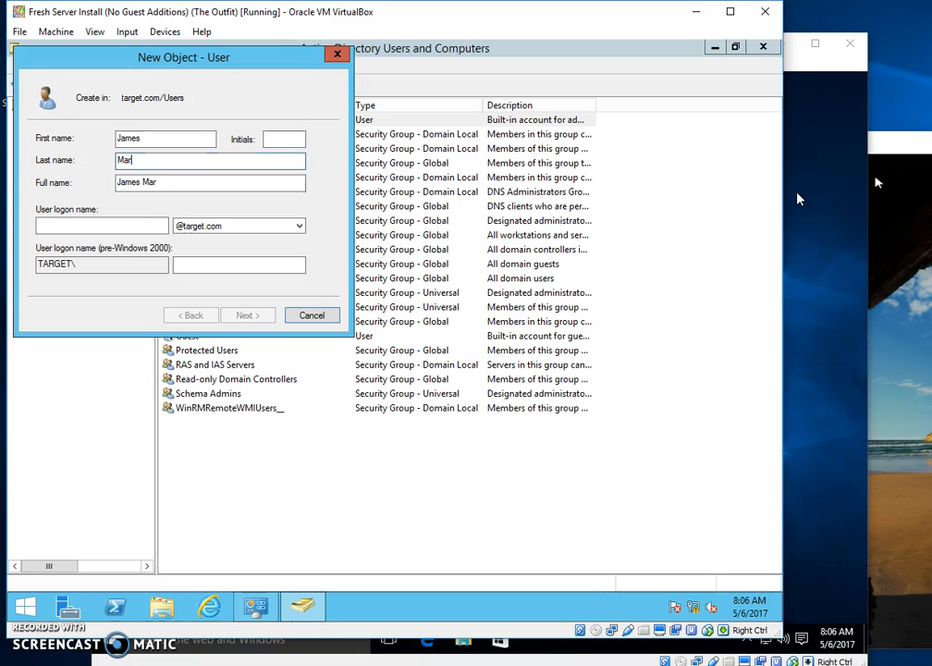
left_click(153, 227)
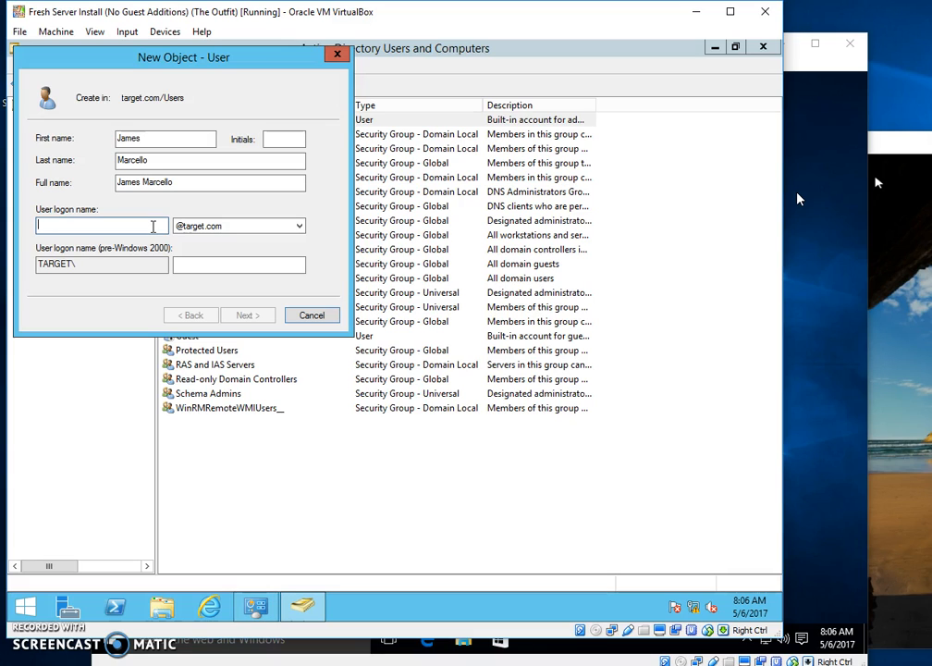
type("James")
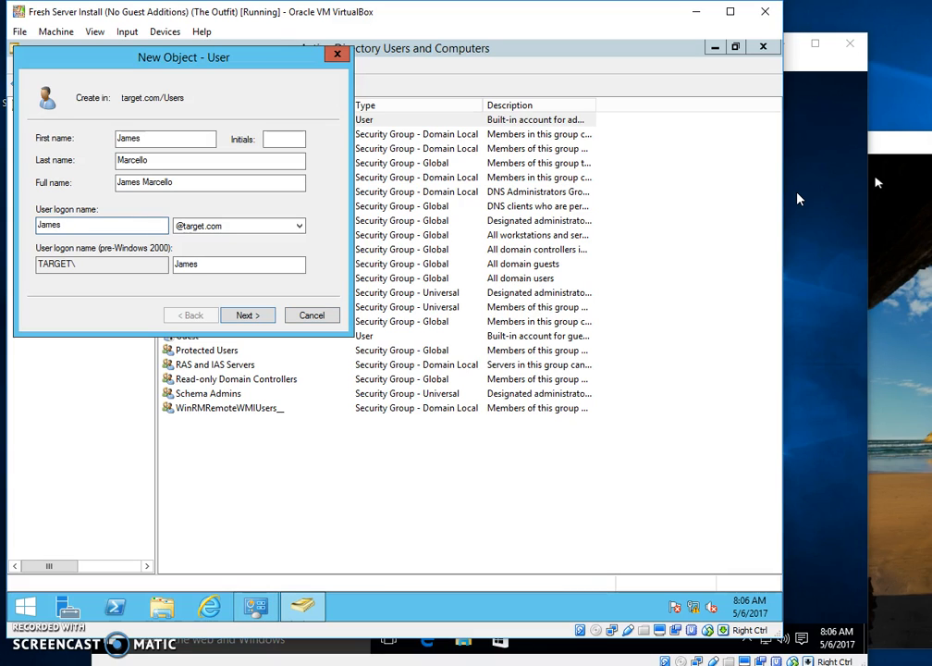
type("M")
On the password page, enter the account password and confirm it.
left_click(246, 314)
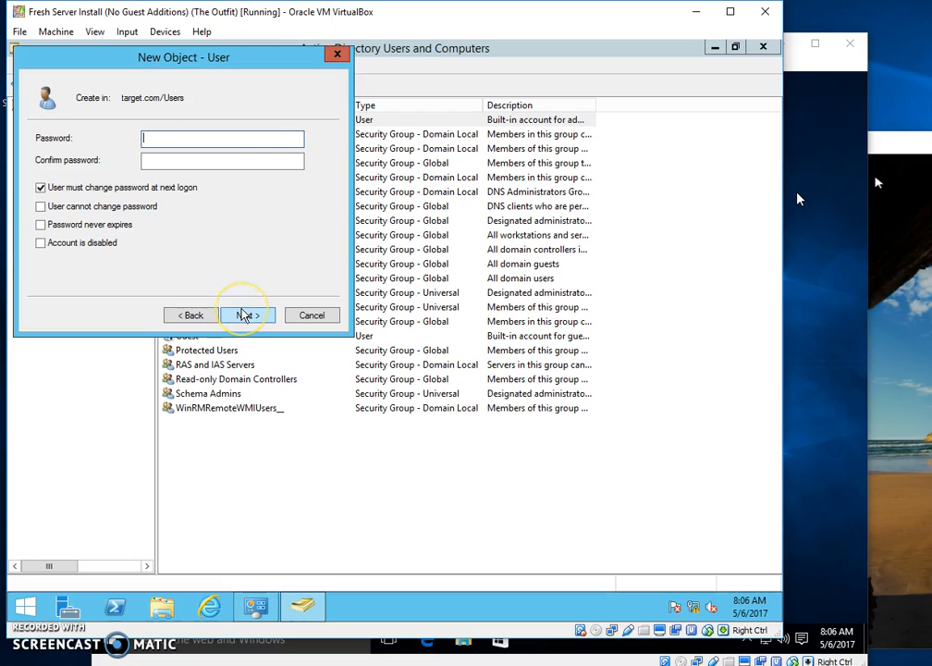
left_click(186, 135)
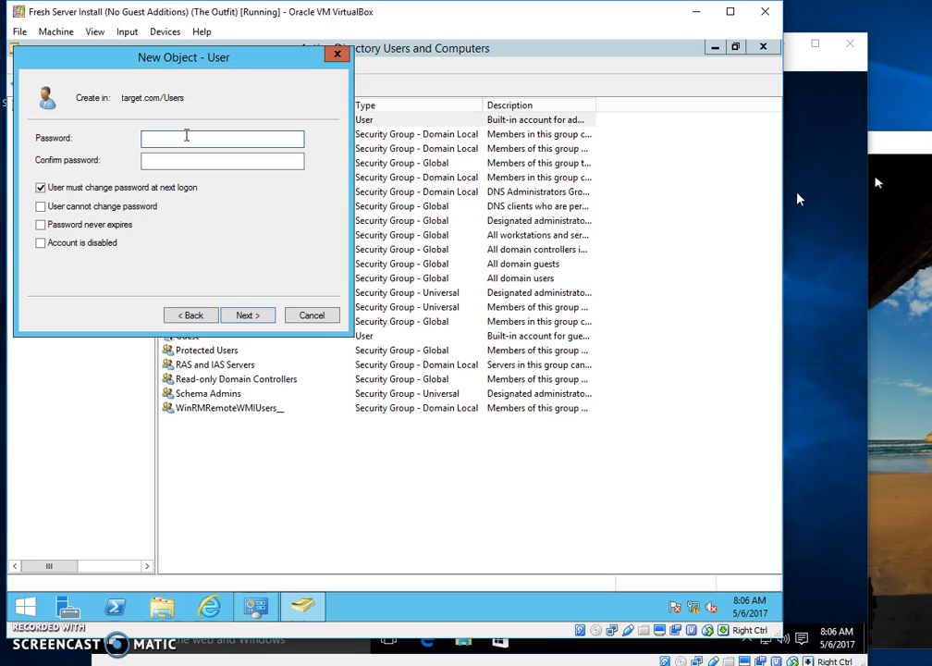
type("******")
type("*")
key("BackSpace")
key("BackSpace")
key("BackSpace")
key("BackSpace")
key("BackSpace")
key("BackSpace")
key("BackSpace")
type("Passw0rd123")
key("Tab")
type("Passw0rd123")
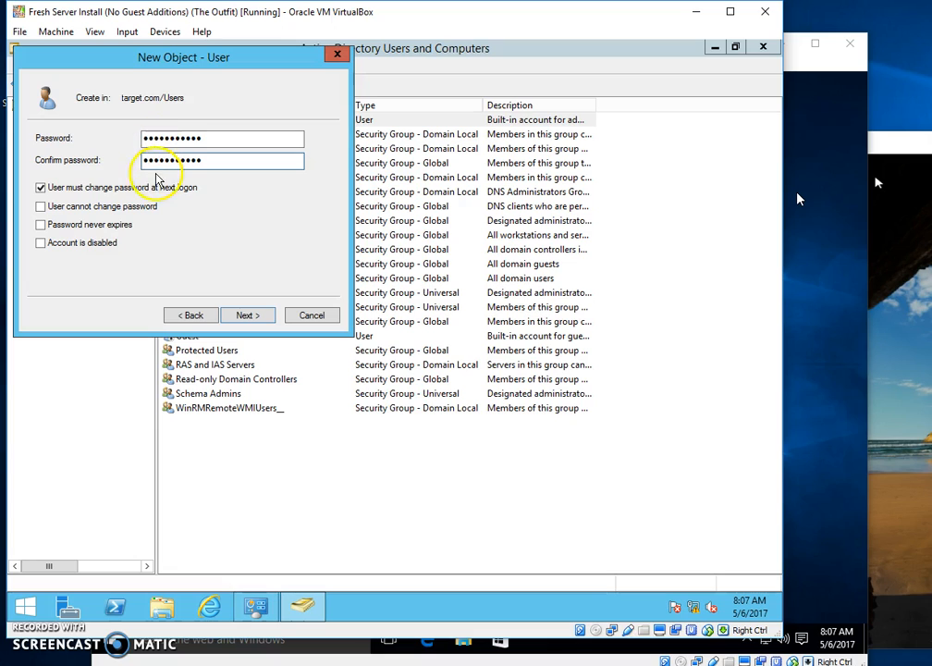
Clear 'User must change password at next logon', tick 'Password never expires', and continue to the summary.
left_click(41, 188)
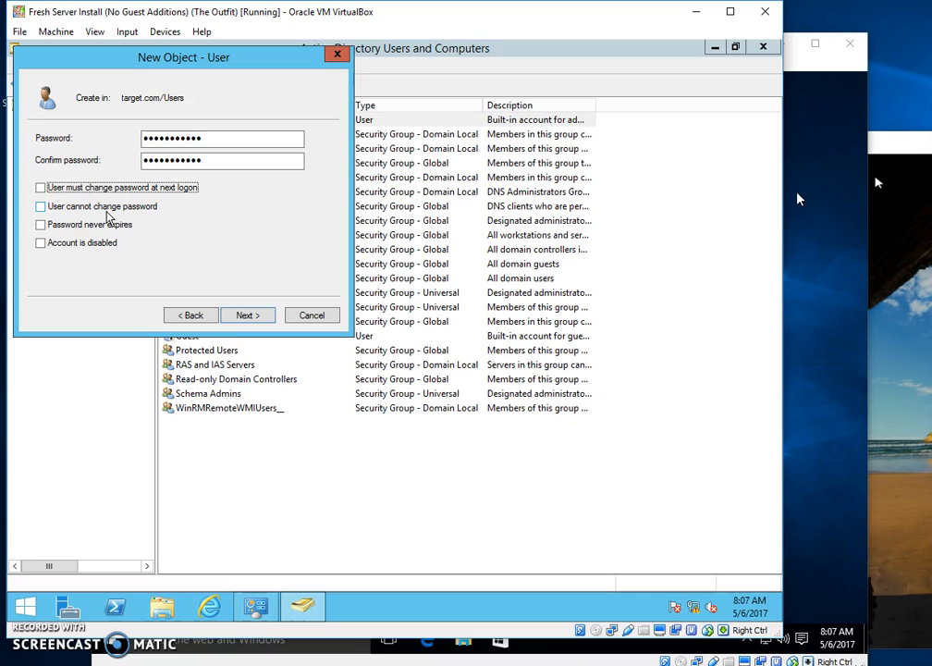
left_click(42, 226)
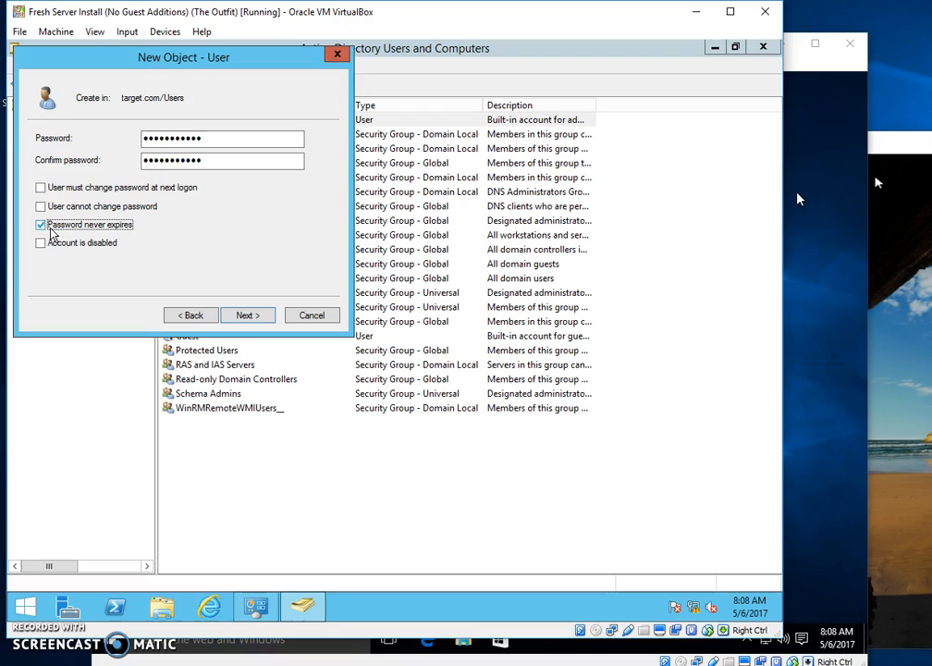
left_click(243, 316)
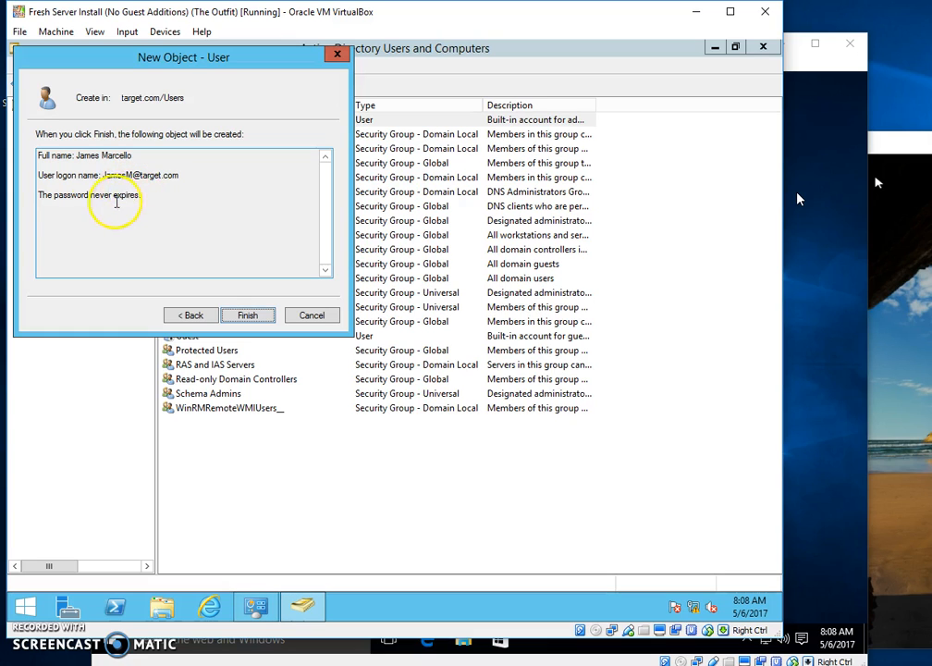
Finish creating the user, then open the new account's Properties from the Users list.
left_click(239, 318)
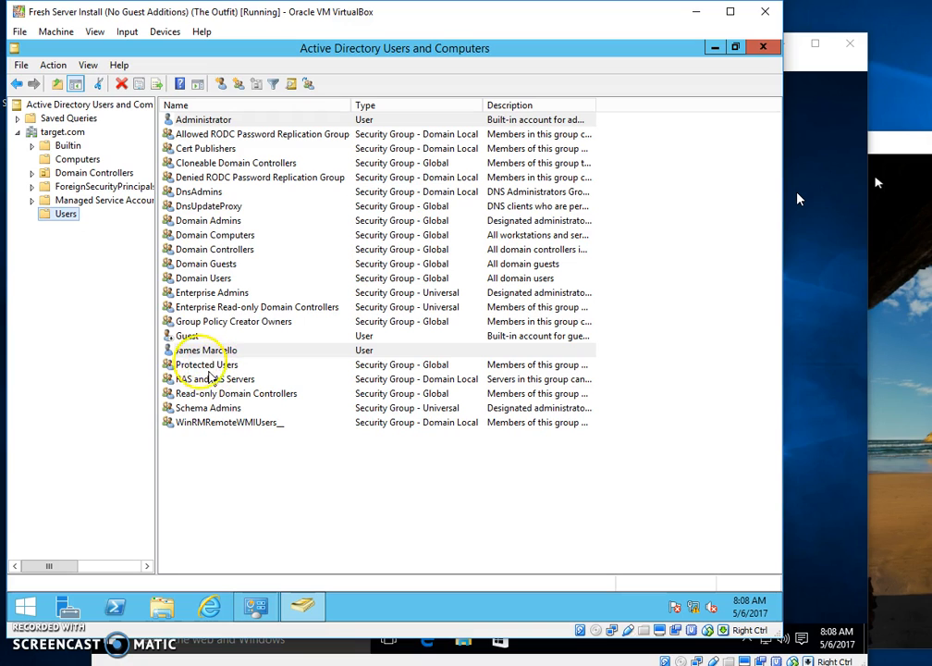
left_click(217, 352)
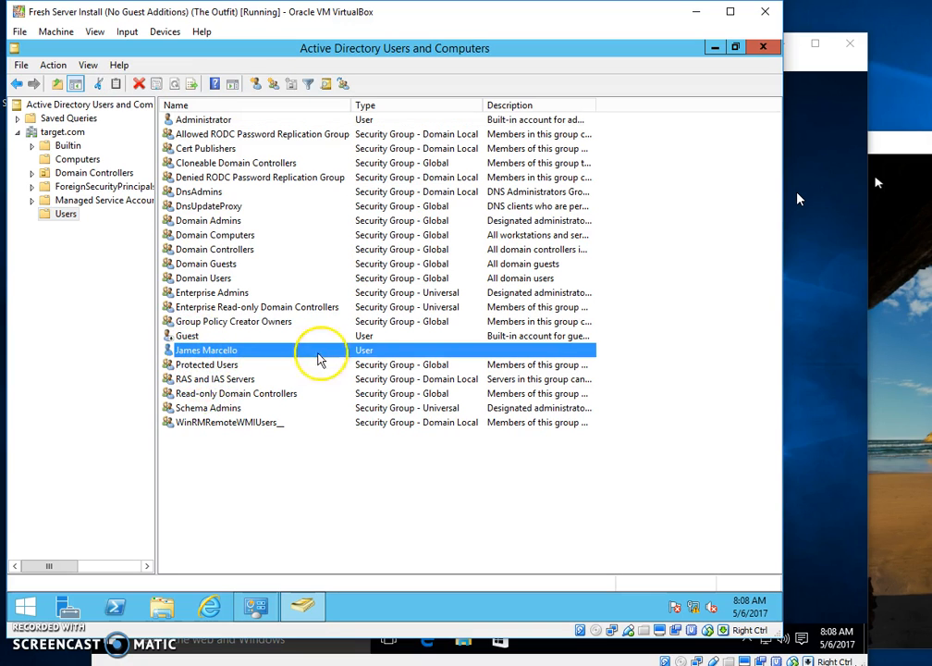
double_click(209, 352)
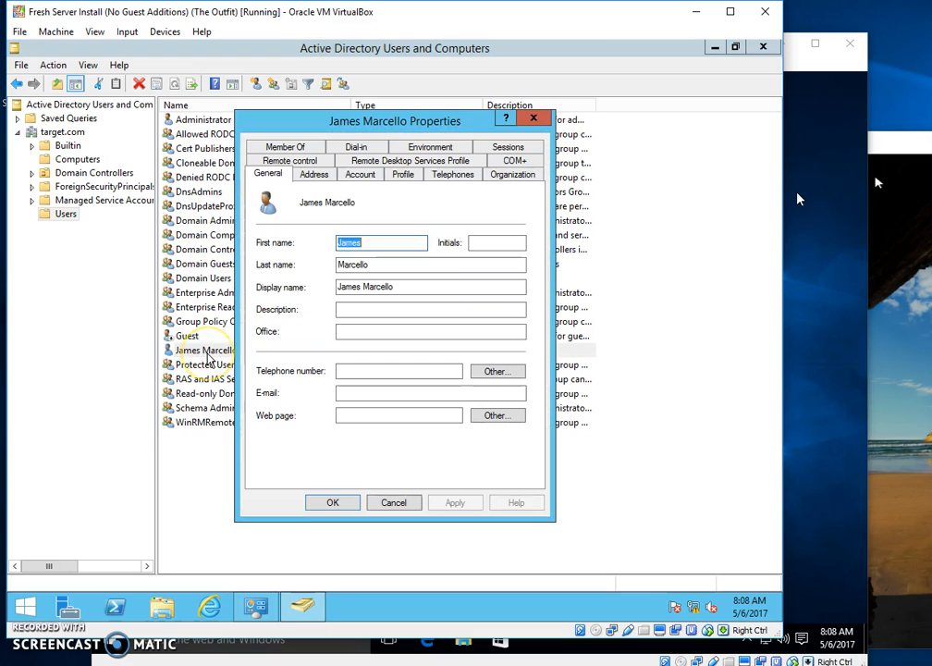
Set the user's description to 'Executive' and save the properties.
left_click(352, 332)
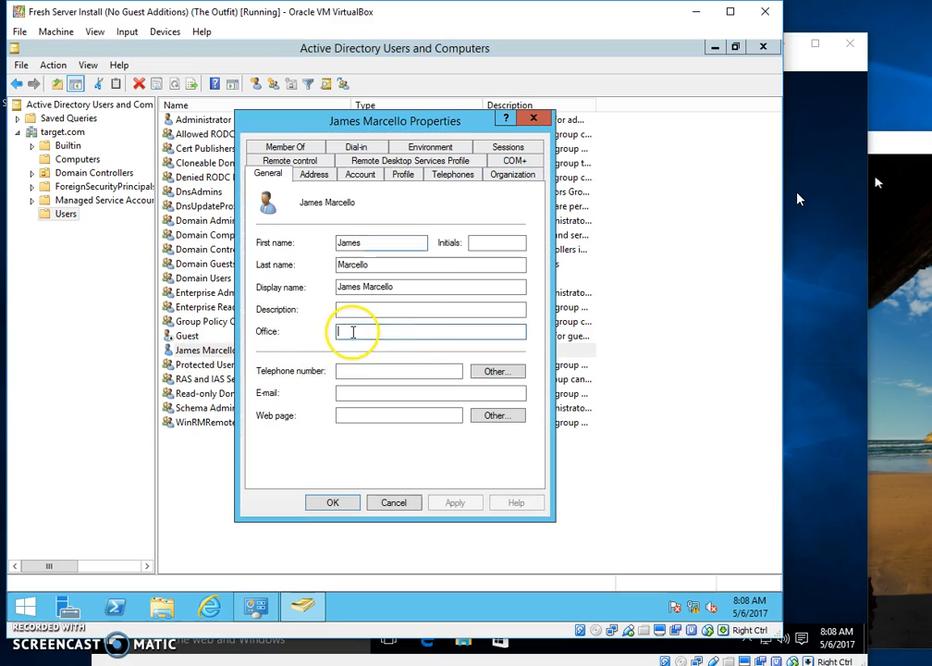
left_click(415, 311)
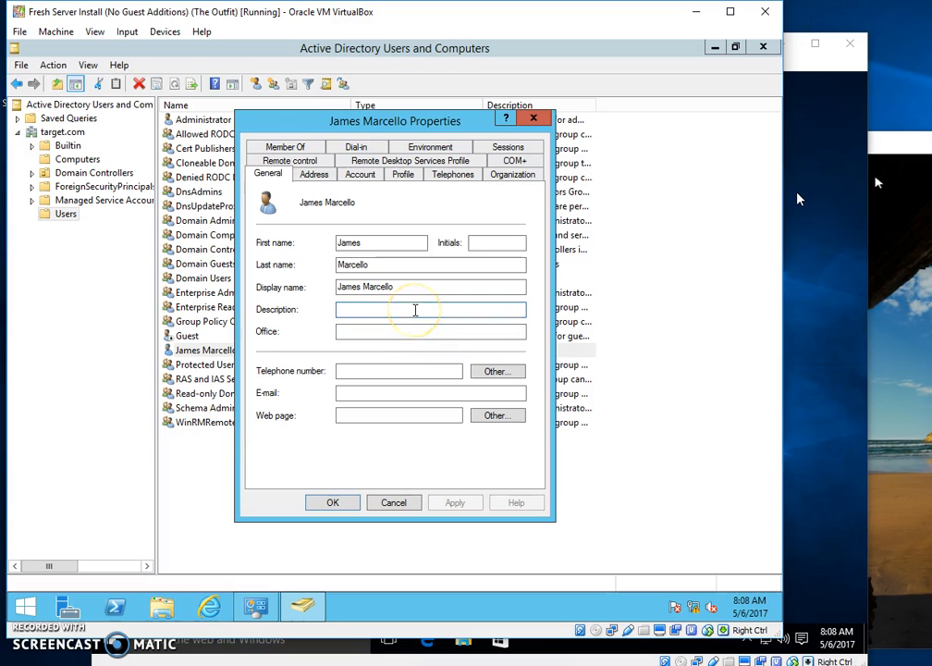
type("Executive")
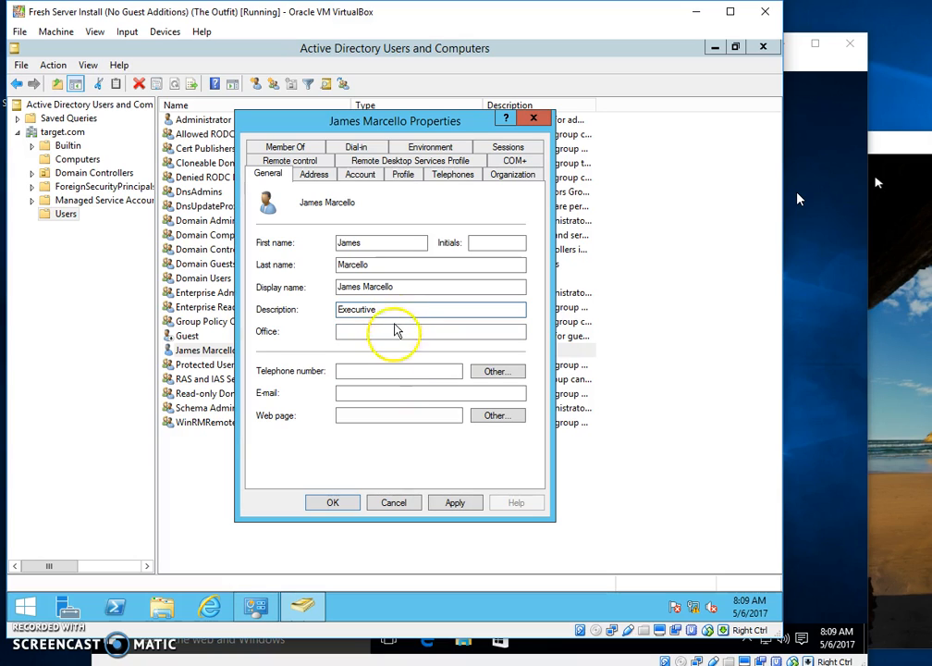
left_click(333, 503)
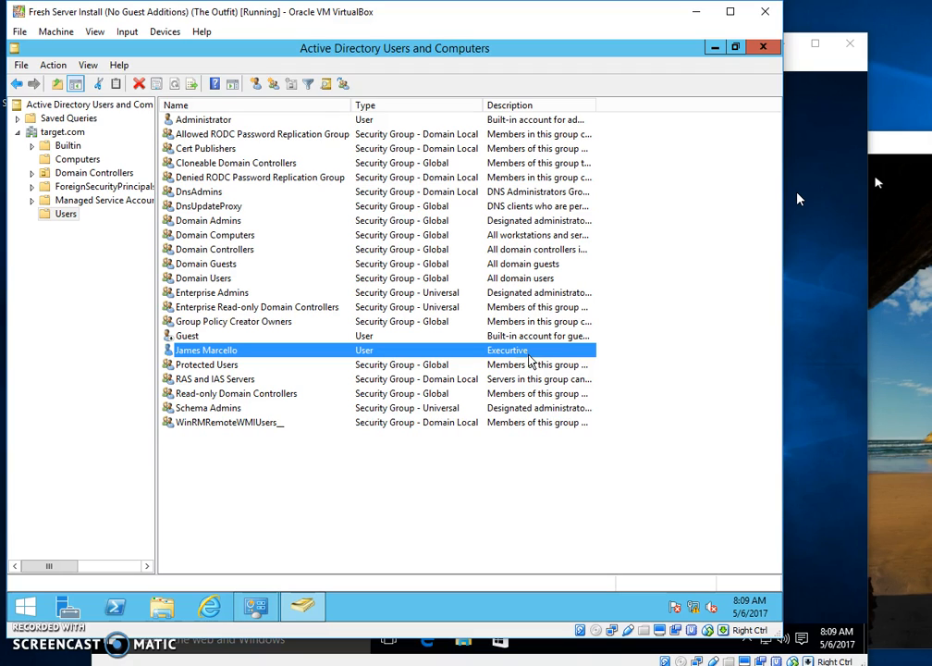
Create a global security group named 'Executive' in the Users container and select it.
left_click(433, 344)
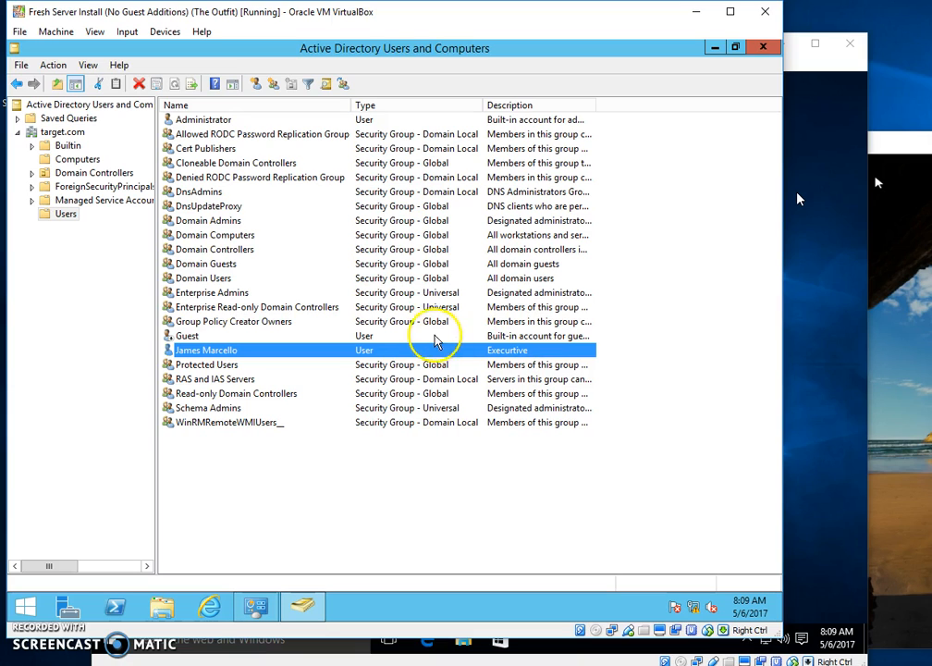
right_click(66, 216)
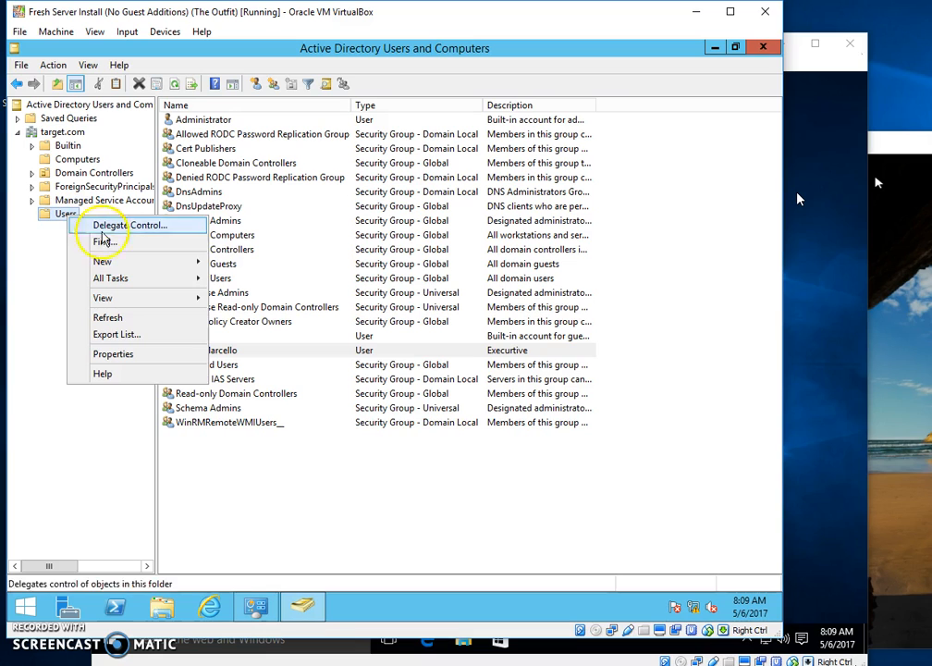
mouse_move(129, 265)
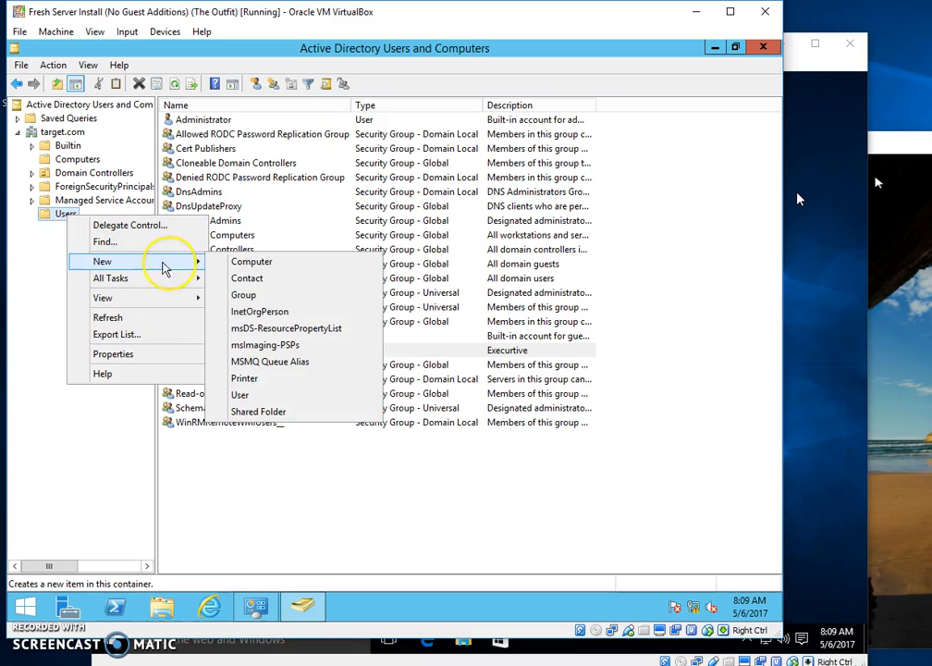
left_click(290, 305)
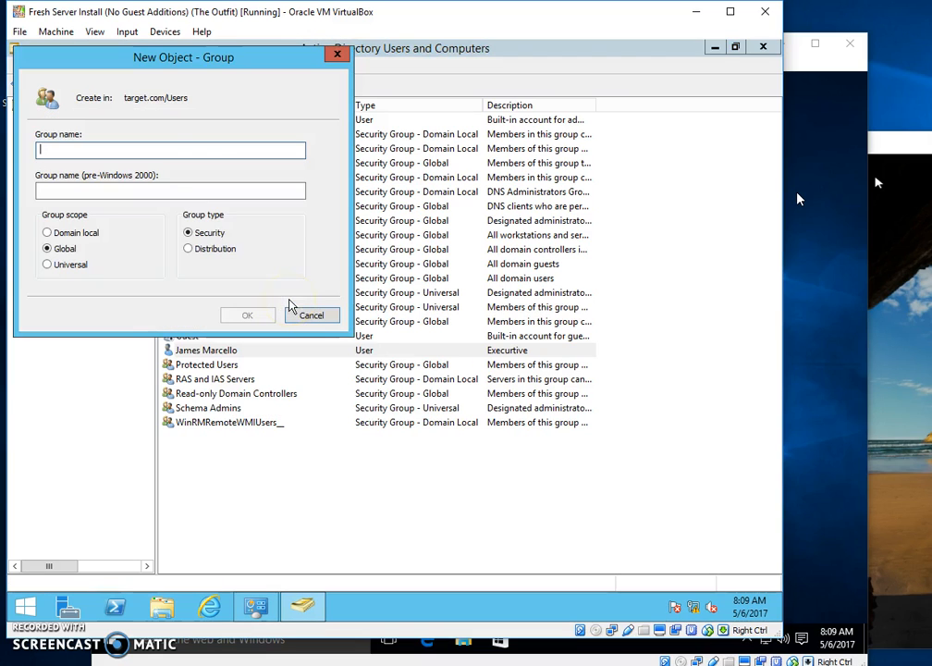
left_click(226, 187)
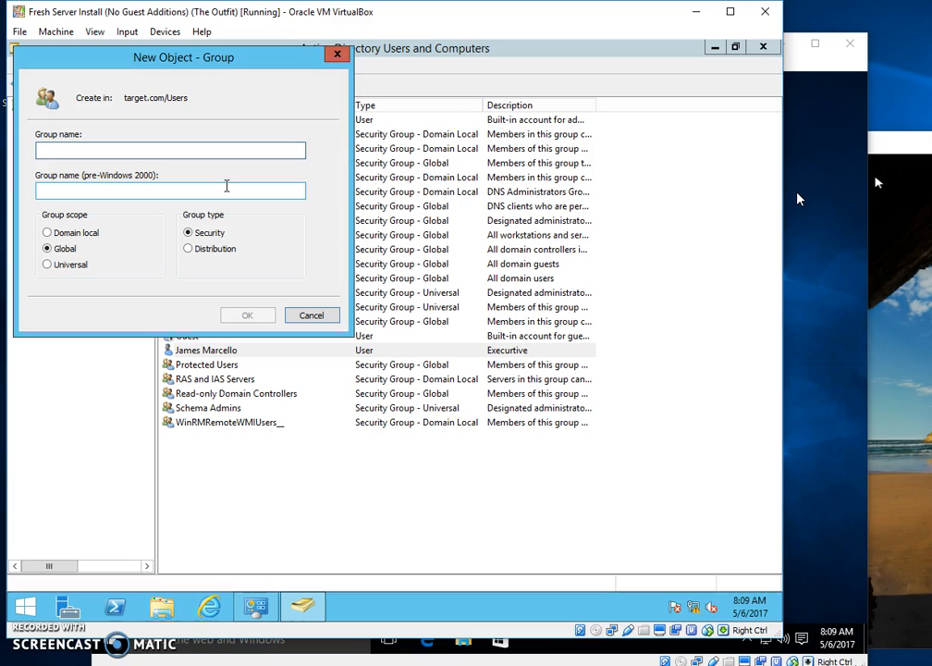
type("E")
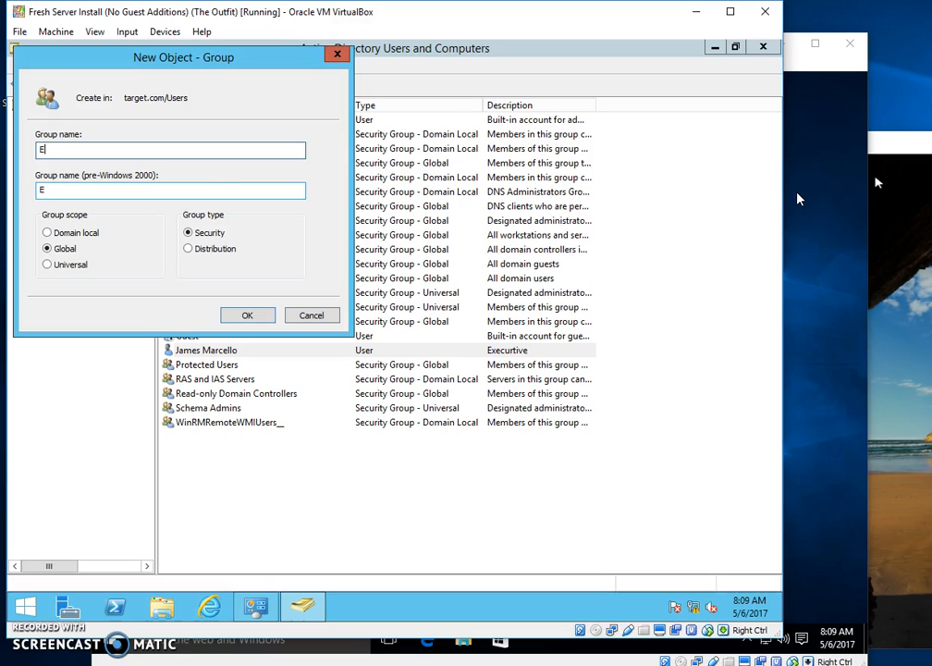
type("xecutive")
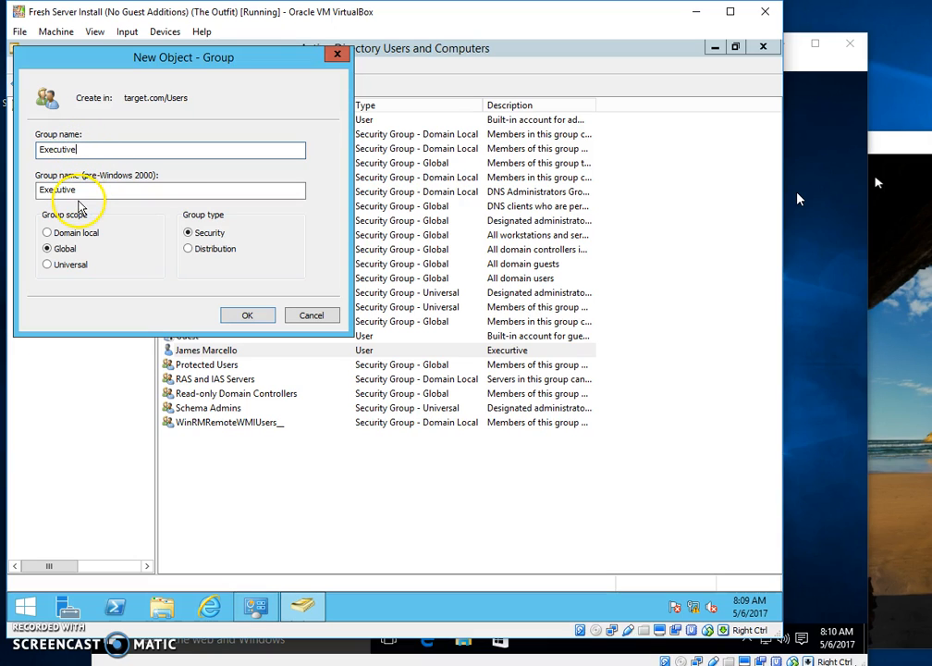
left_click(247, 316)
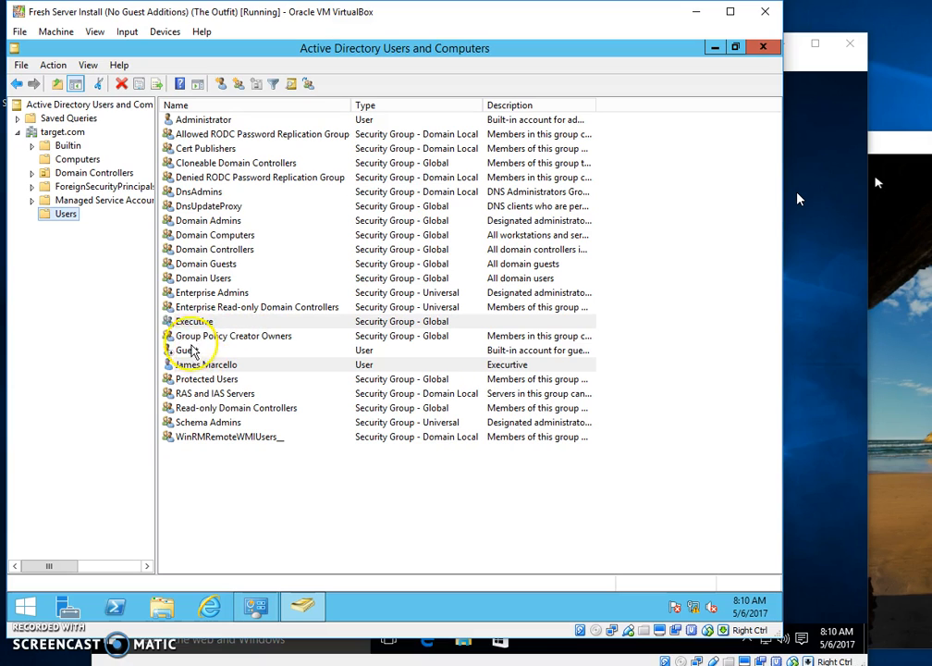
left_click(171, 322)
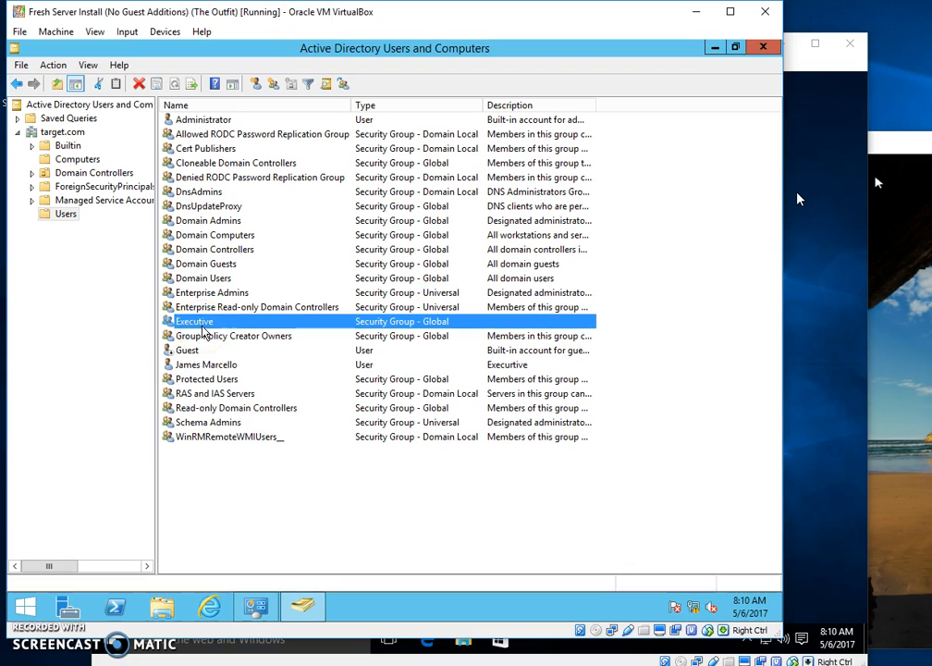
double_click(196, 324)
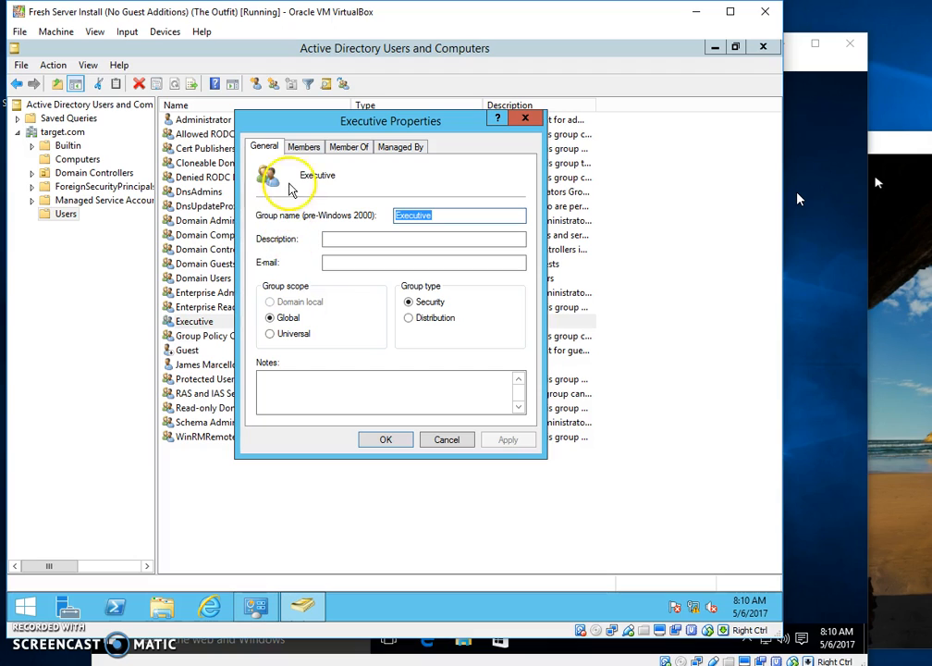
left_click(347, 148)
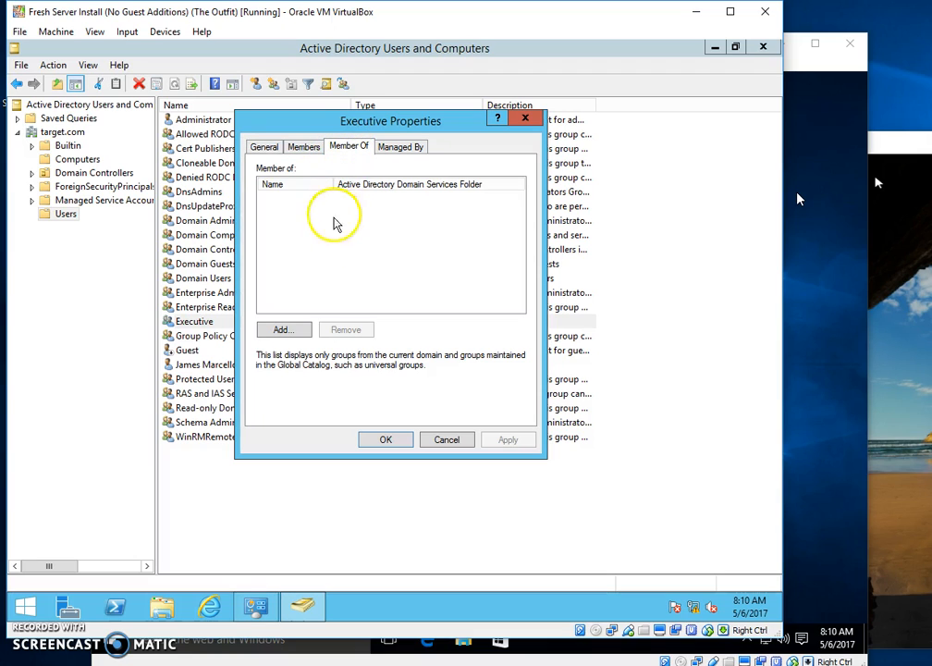
left_click(305, 331)
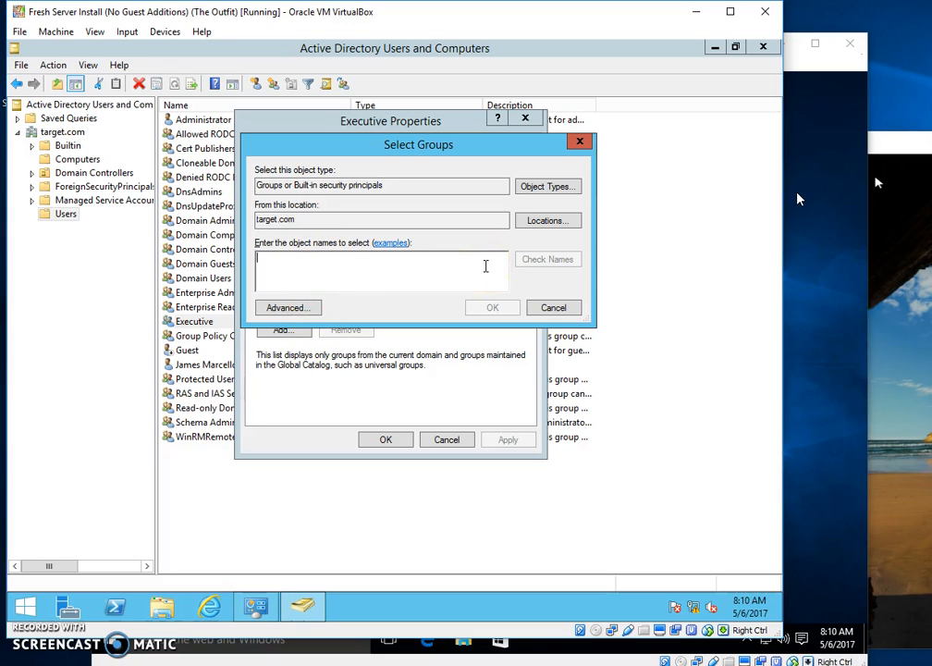
type("james")
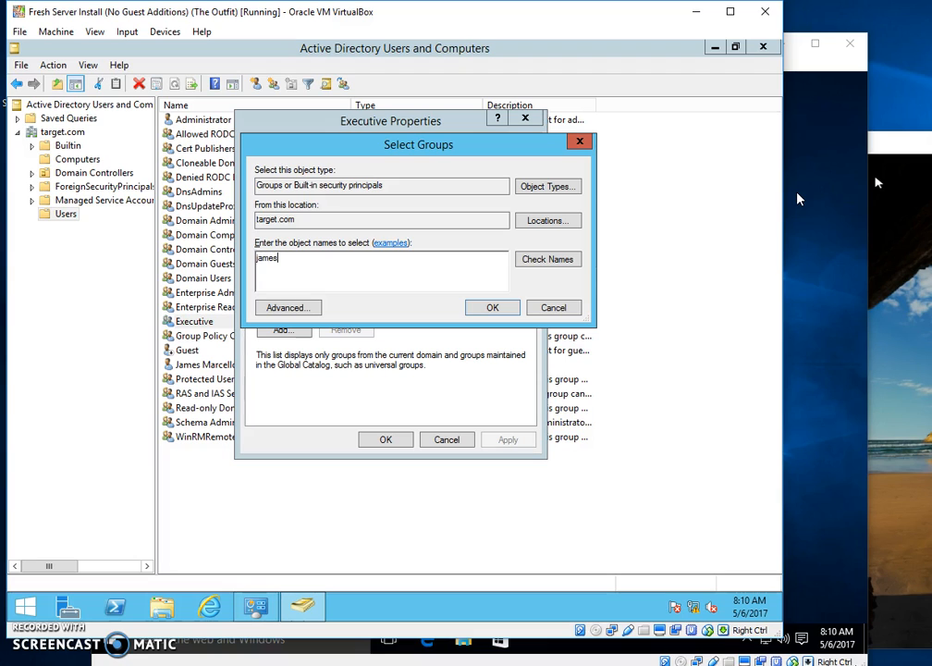
left_click(548, 261)
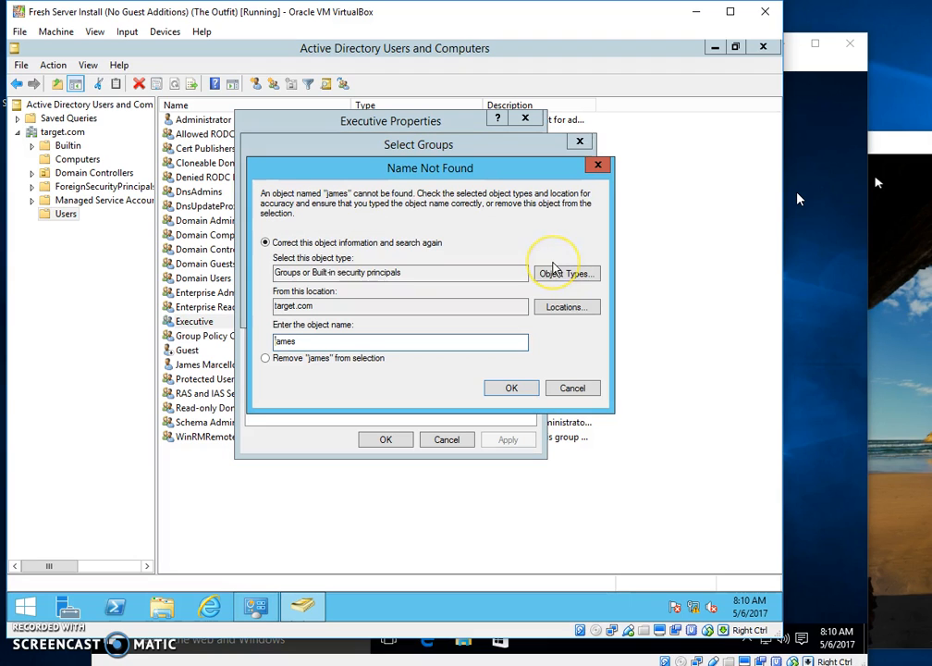
left_click(571, 388)
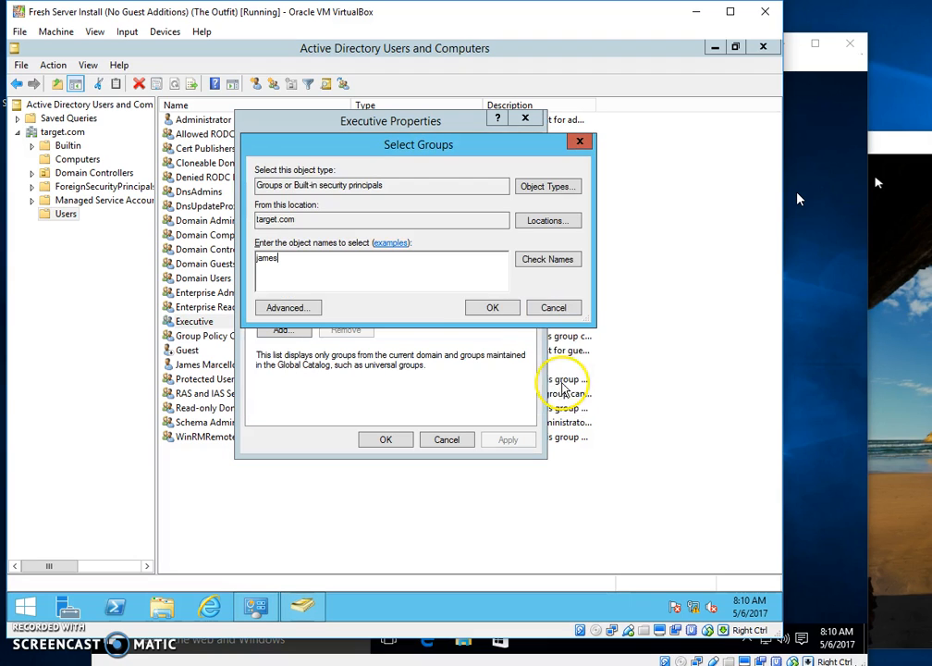
left_click(327, 262)
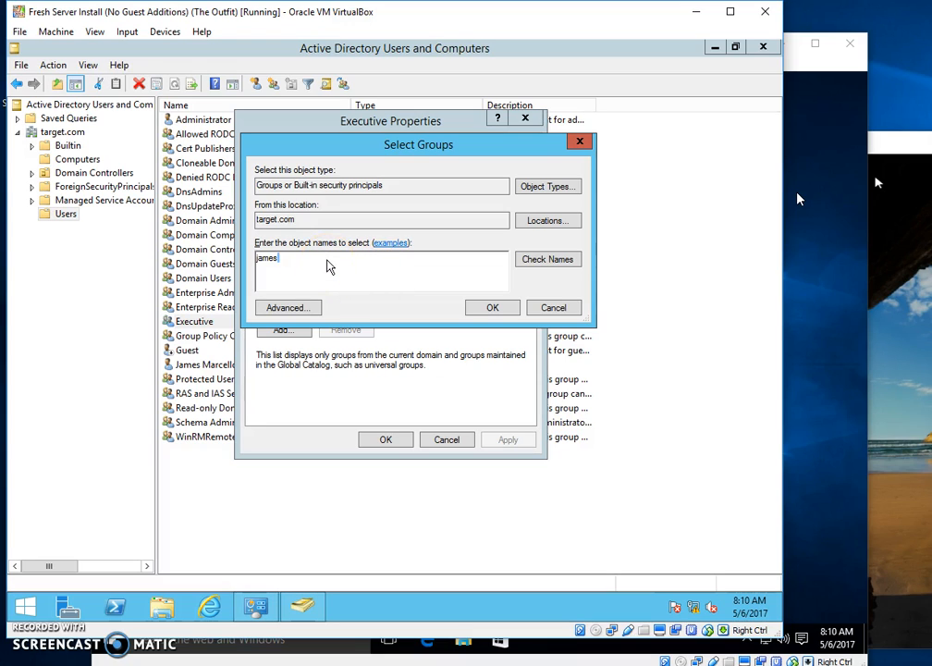
key("BackSpace")
key("BackSpace")
key("BackSpace")
key("BackSpace")
key("BackSpace")
type("jamesM")
left_click(524, 265)
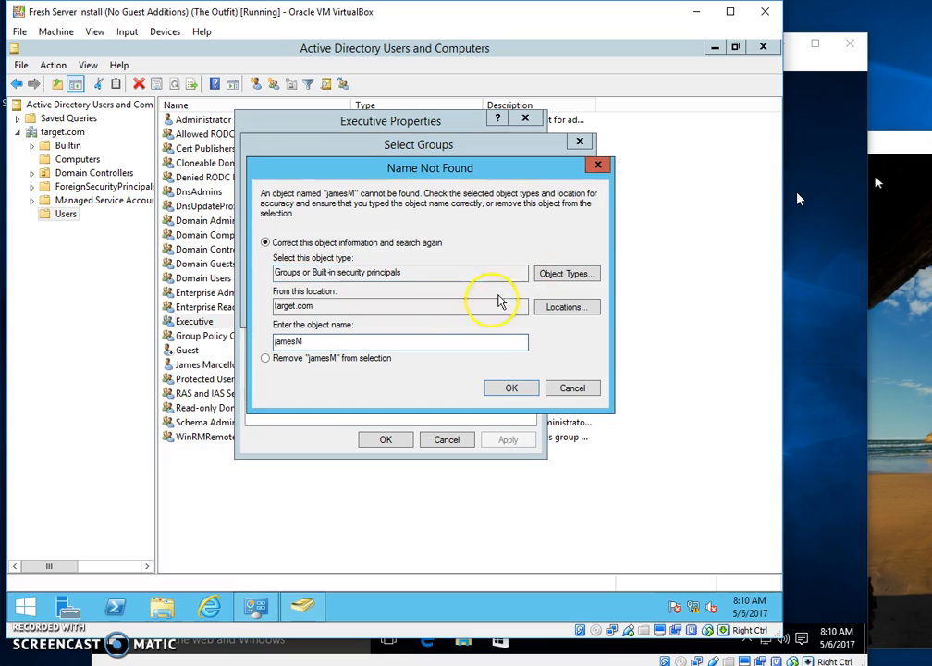
left_click(571, 388)
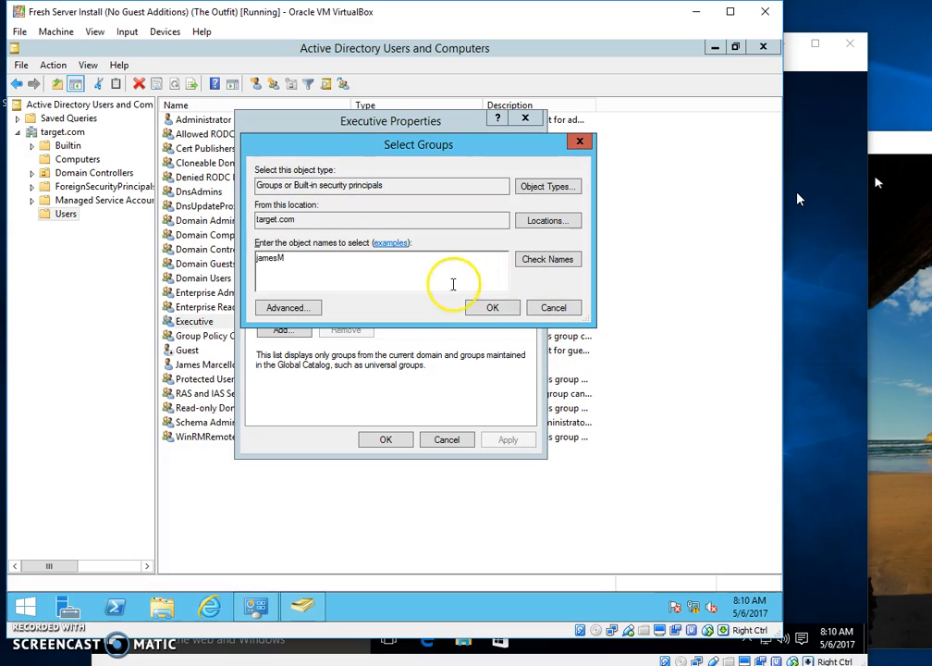
left_click(542, 308)
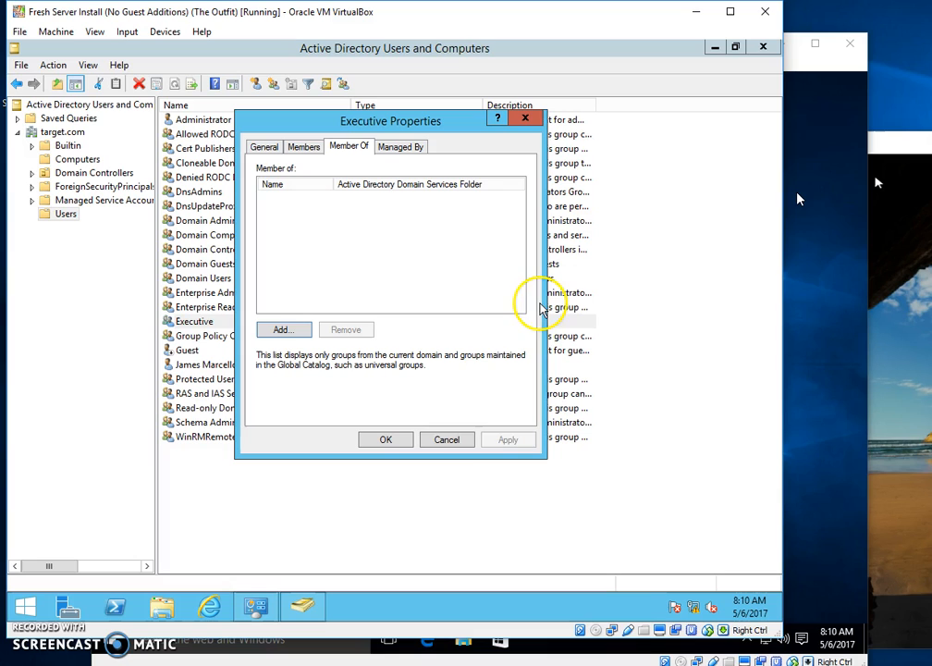
left_click(448, 439)
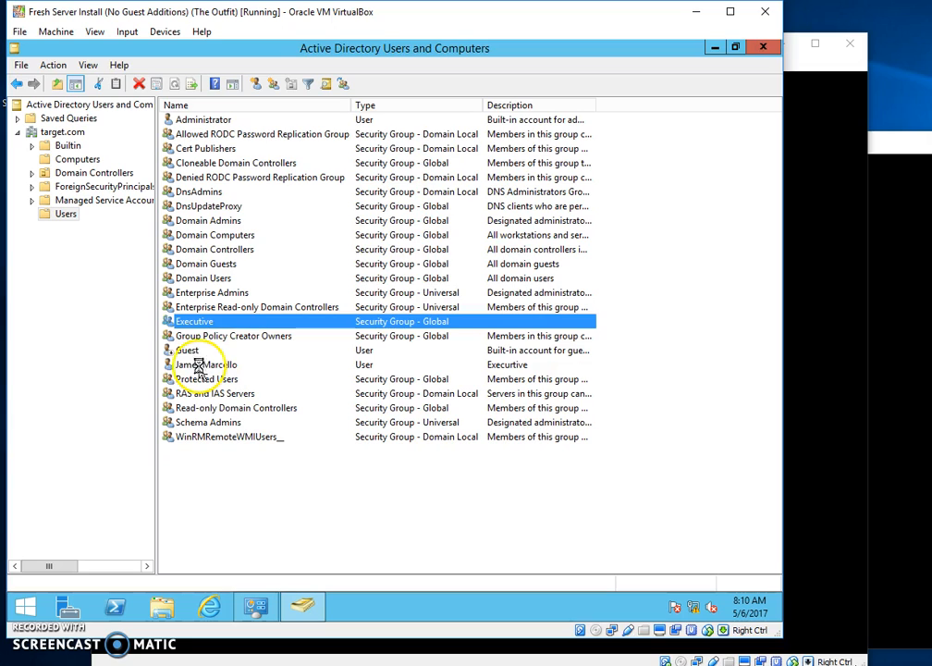
Add the executive user account to the Executive group alongside Domain Users, and save.
double_click(196, 364)
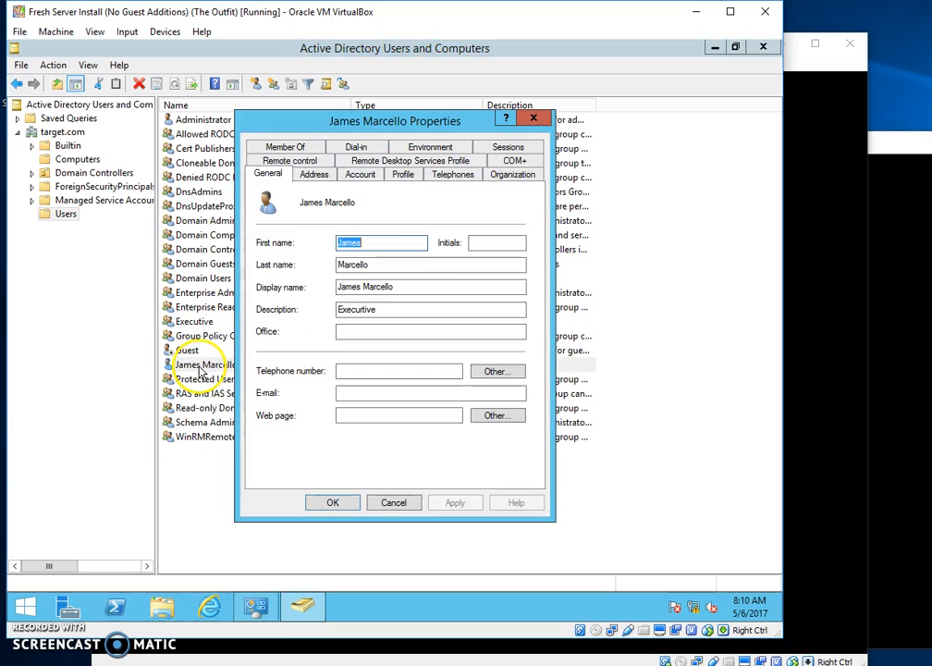
left_click(286, 147)
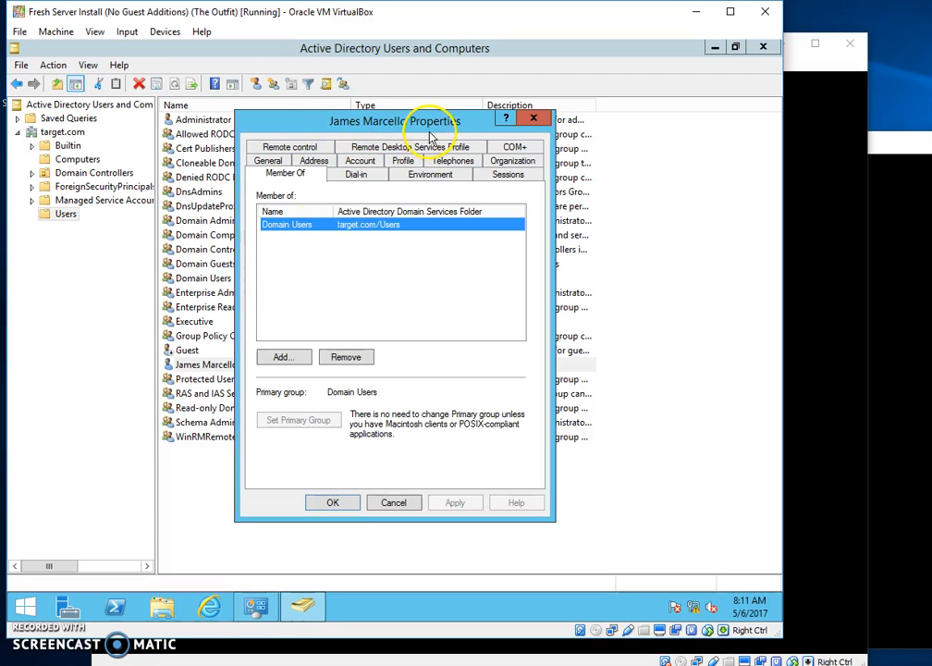
left_click(286, 358)
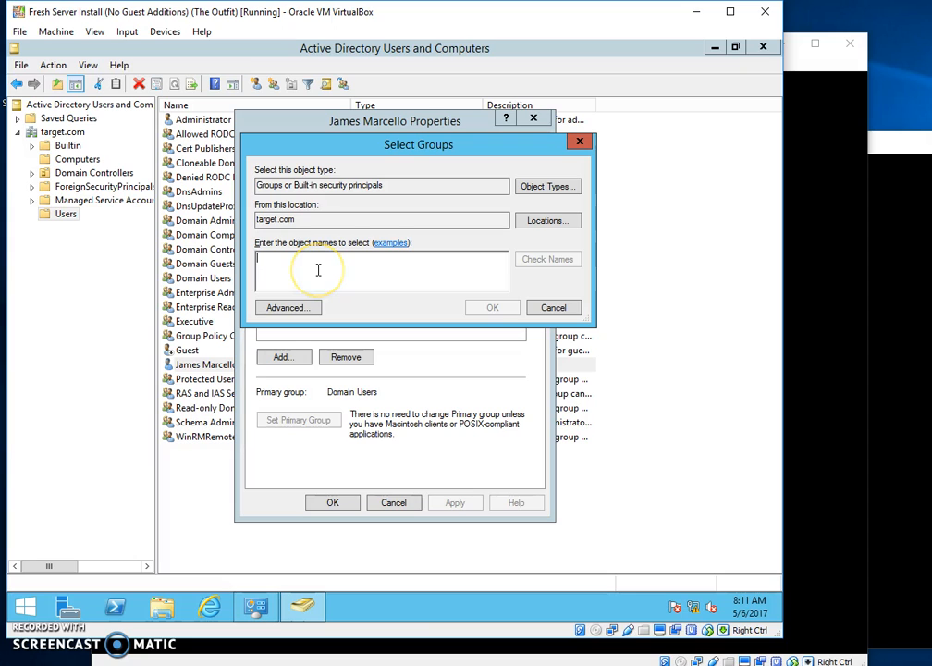
type("Executive")
key("Return")
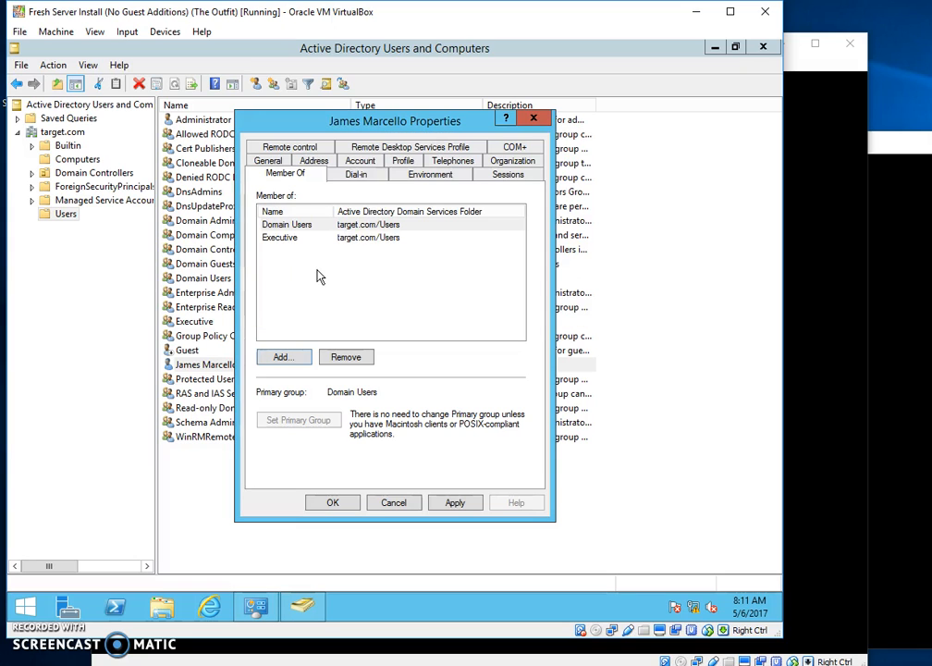
left_click_drag(335, 211, 339, 211)
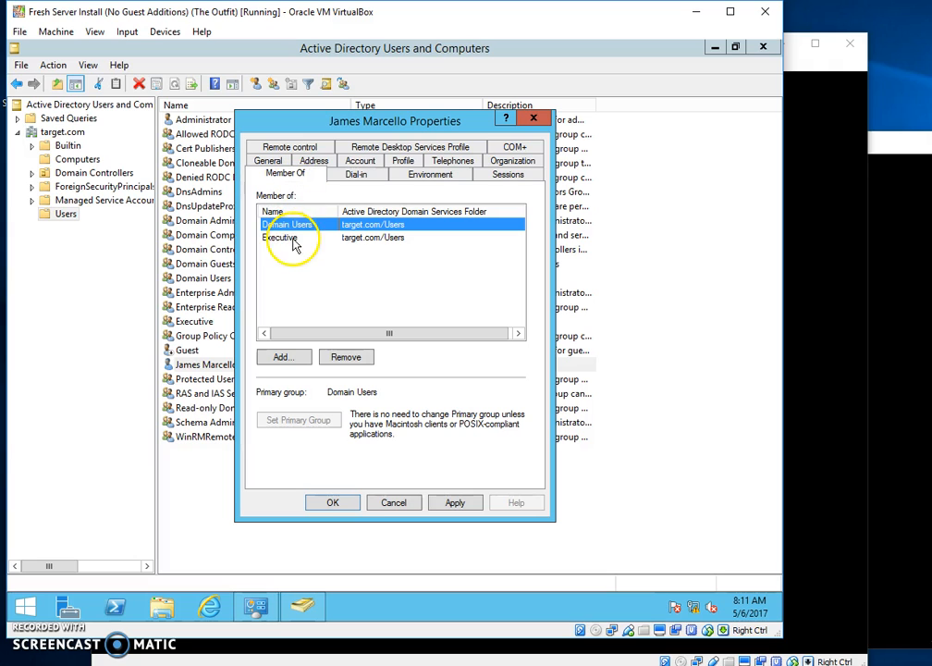
left_click(342, 505)
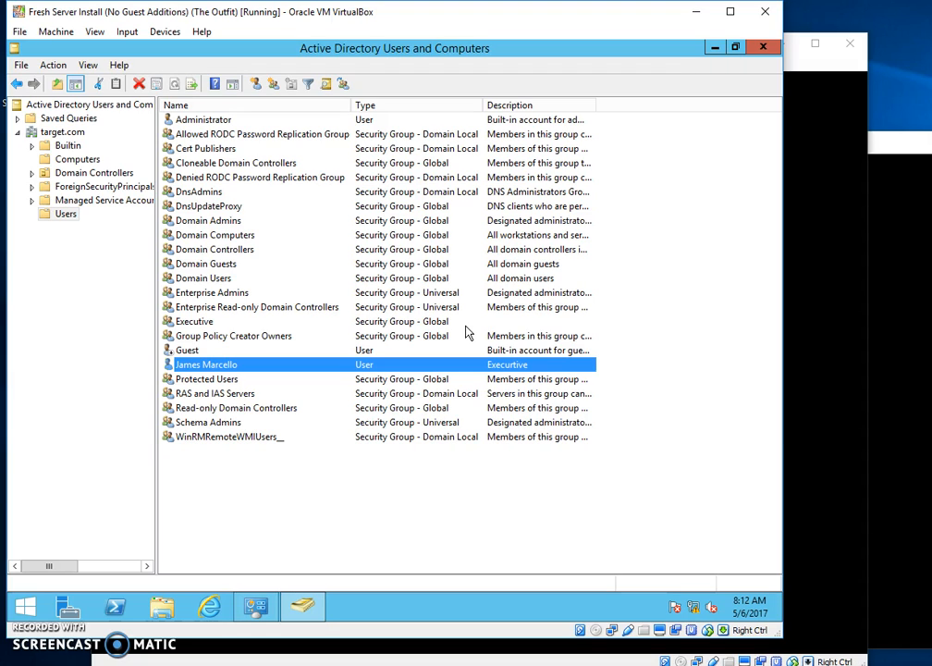
Clear away the management windows and open Local Disk (C:) in File Explorer.
left_click(718, 49)
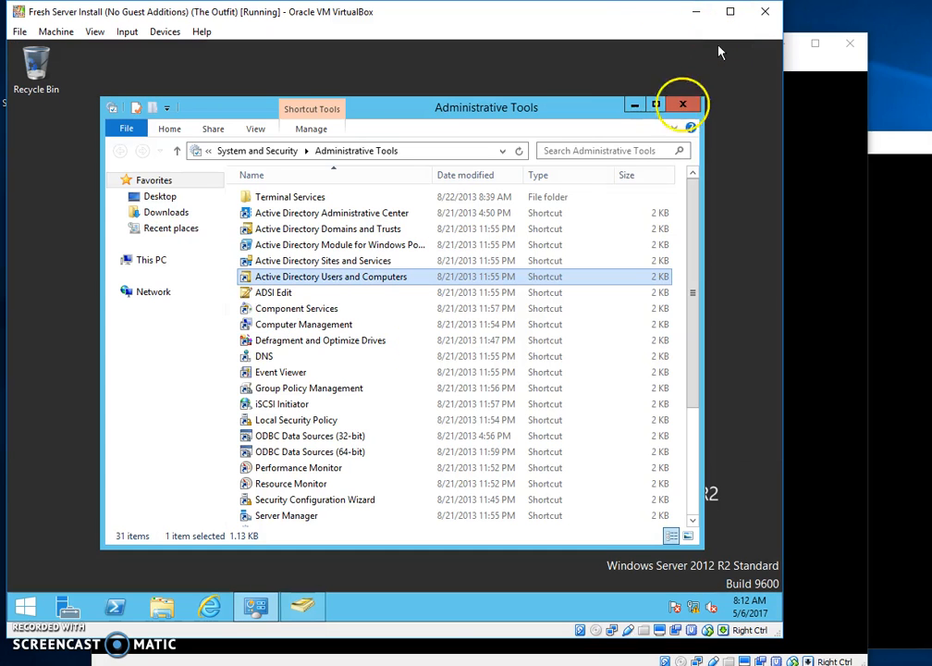
left_click(675, 104)
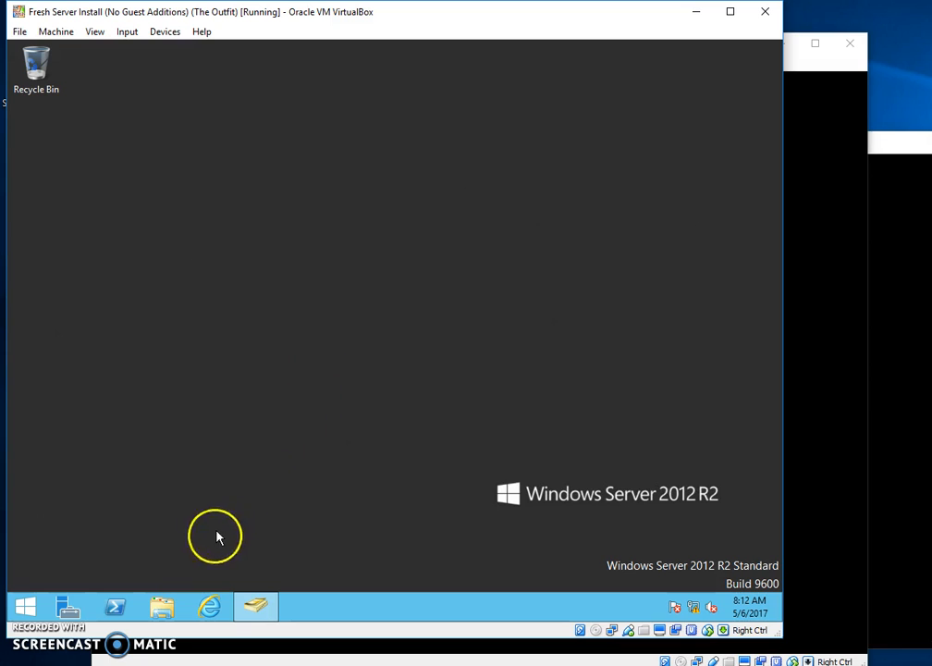
left_click(167, 608)
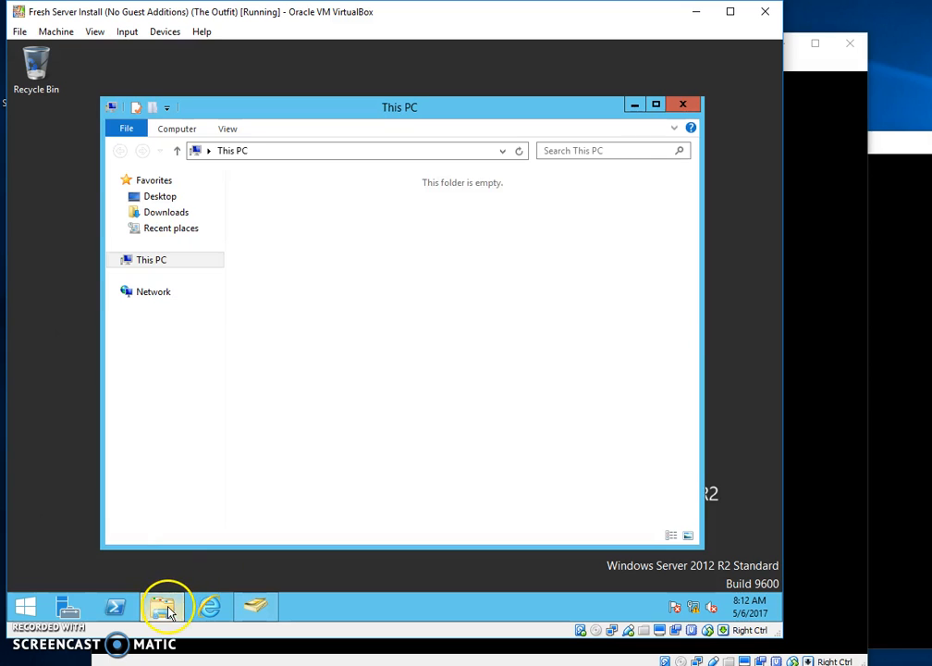
left_click(283, 367)
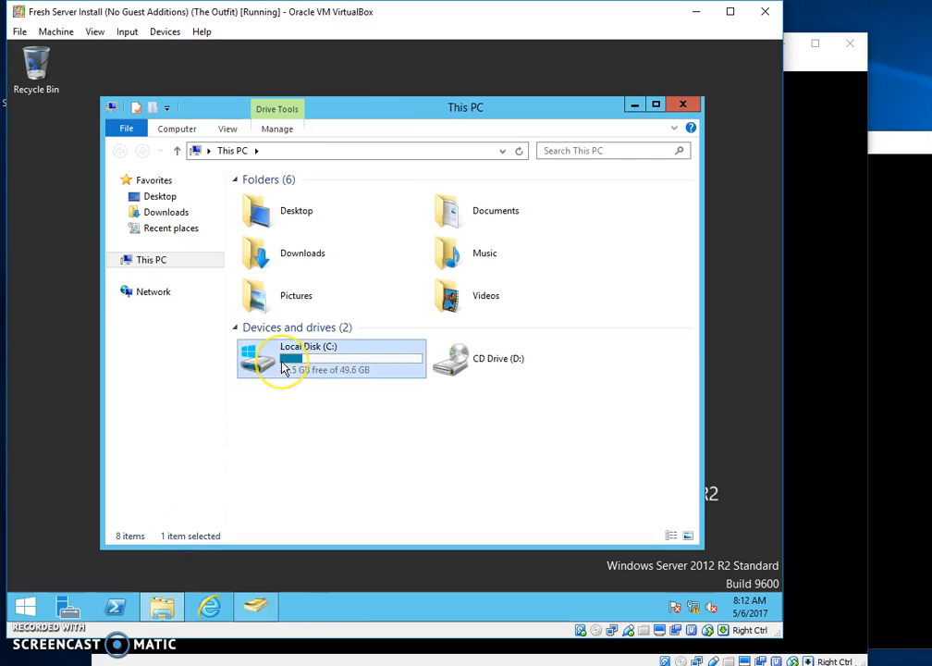
double_click(283, 367)
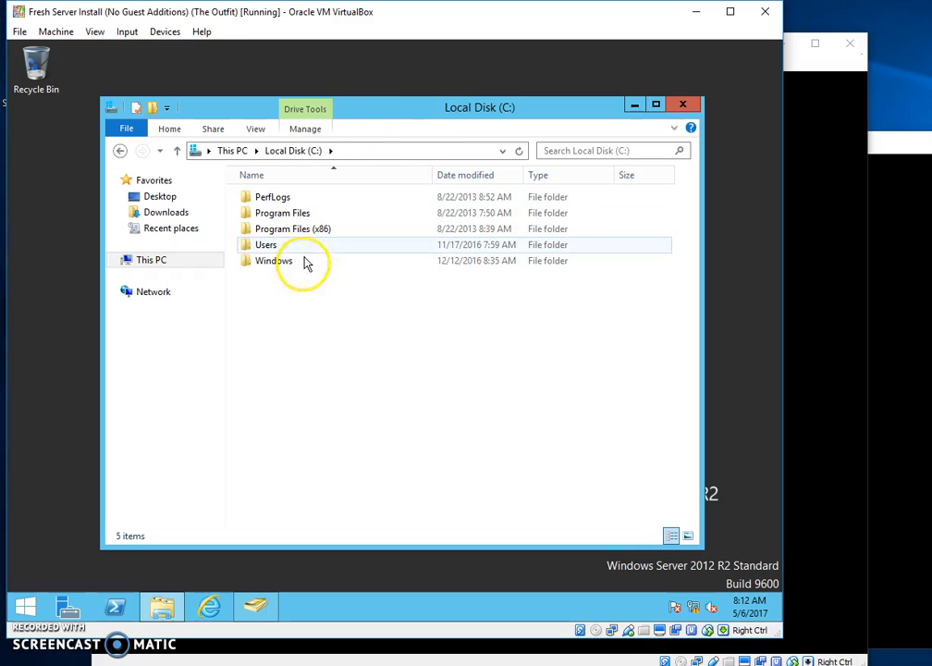
Create a folder named 'files' at the root of C: and open it.
right_click(298, 320)
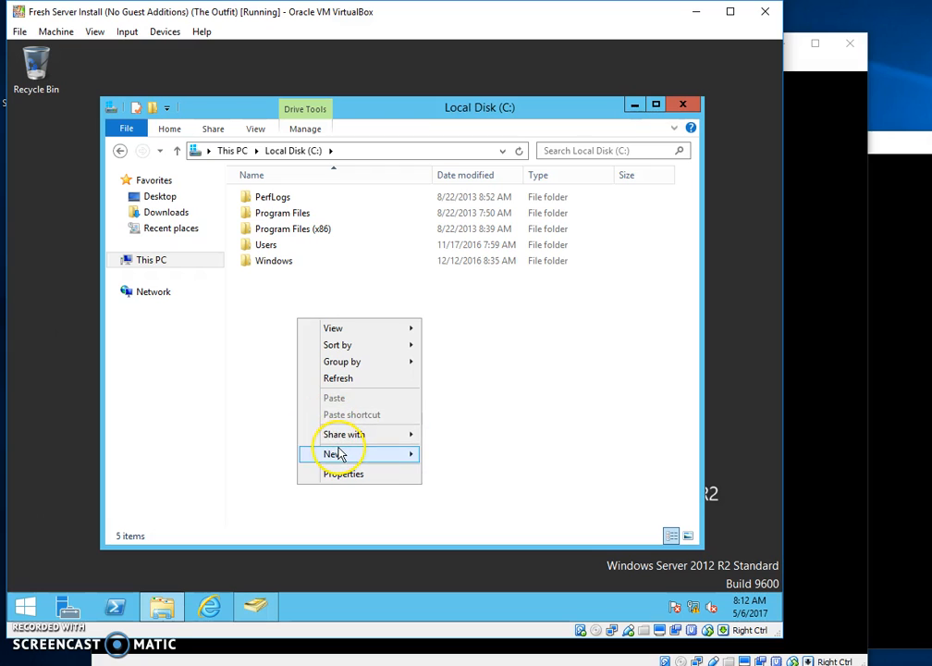
mouse_move(339, 453)
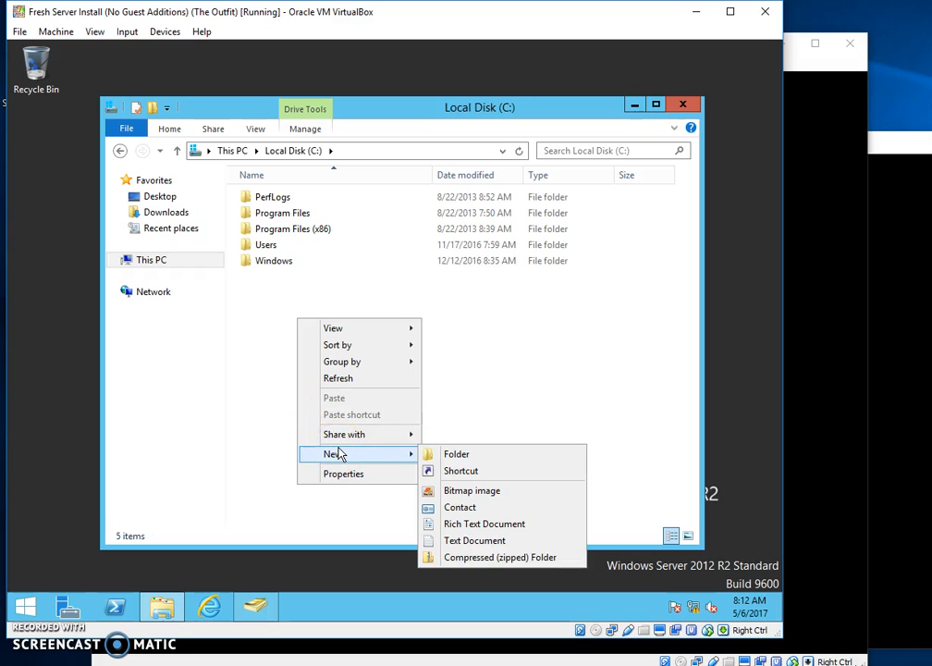
left_click(439, 455)
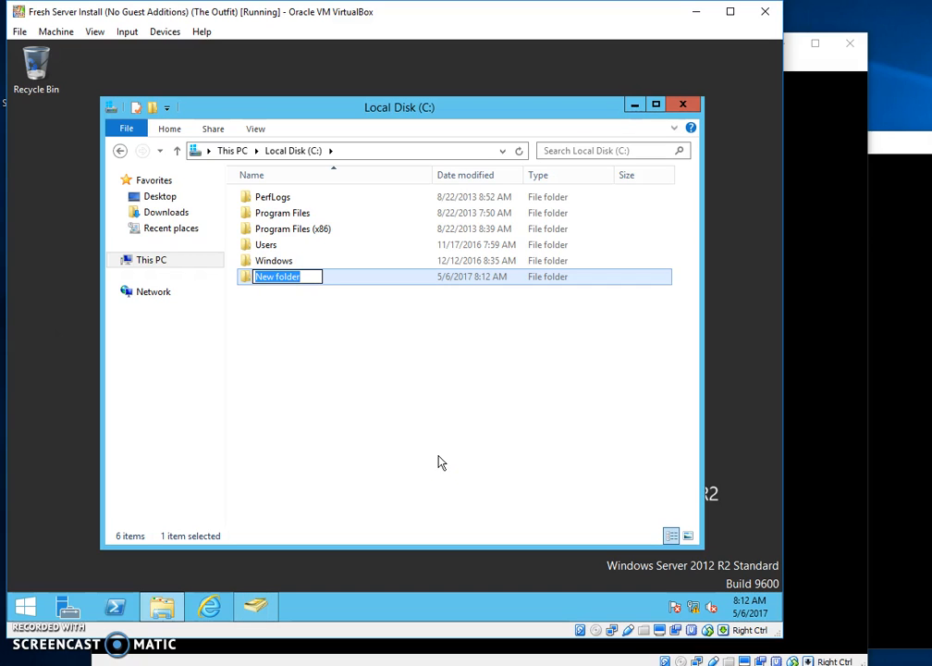
type("offic")
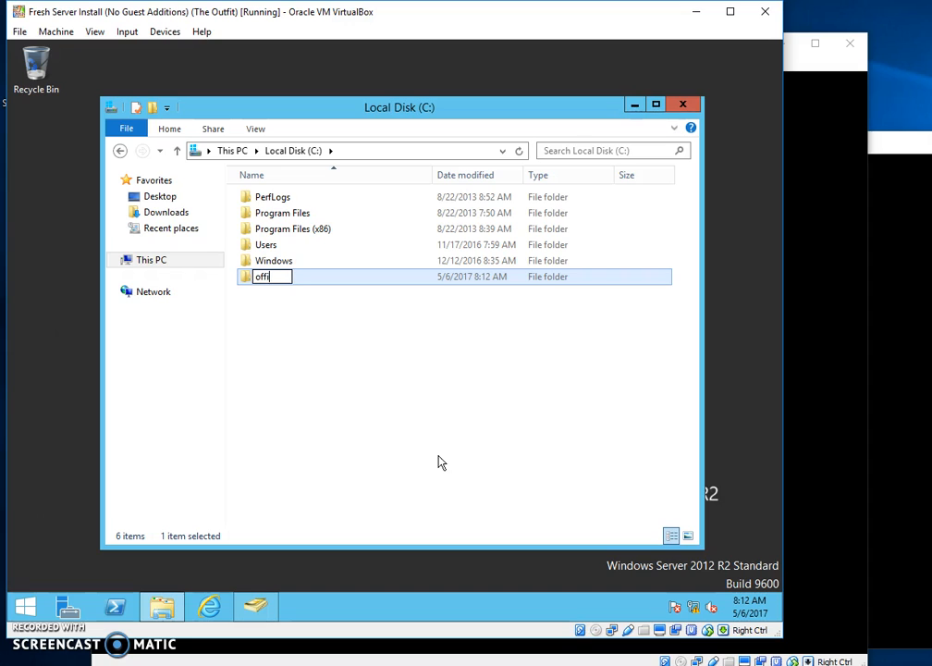
key("BackSpace")
key("BackSpace")
key("BackSpace")
key("BackSpace")
key("BackSpace")
type("files")
key("Return")
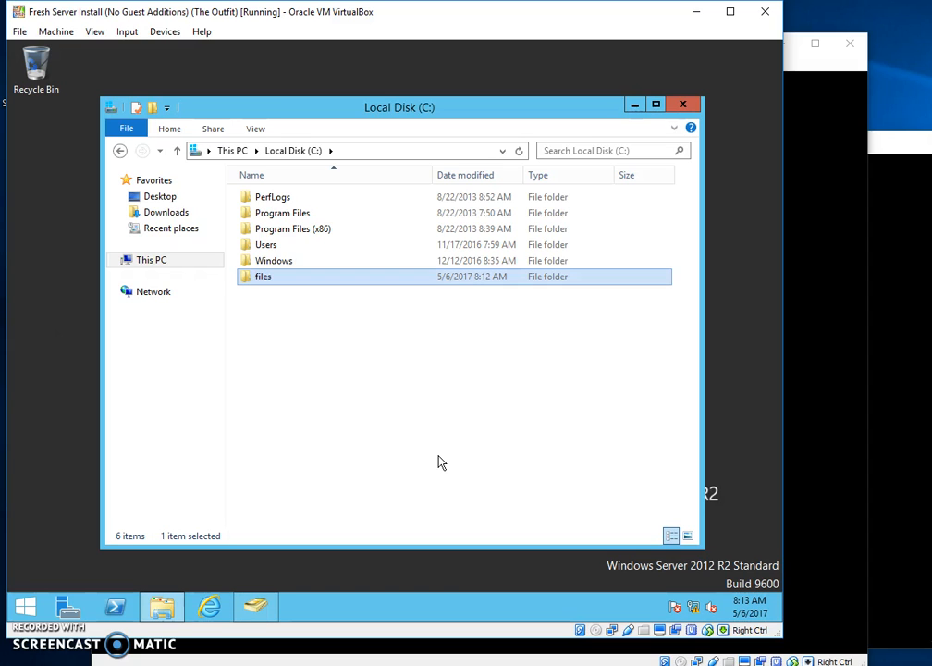
double_click(246, 282)
Create a subfolder named 'execs' inside C:\files.
right_click(312, 253)
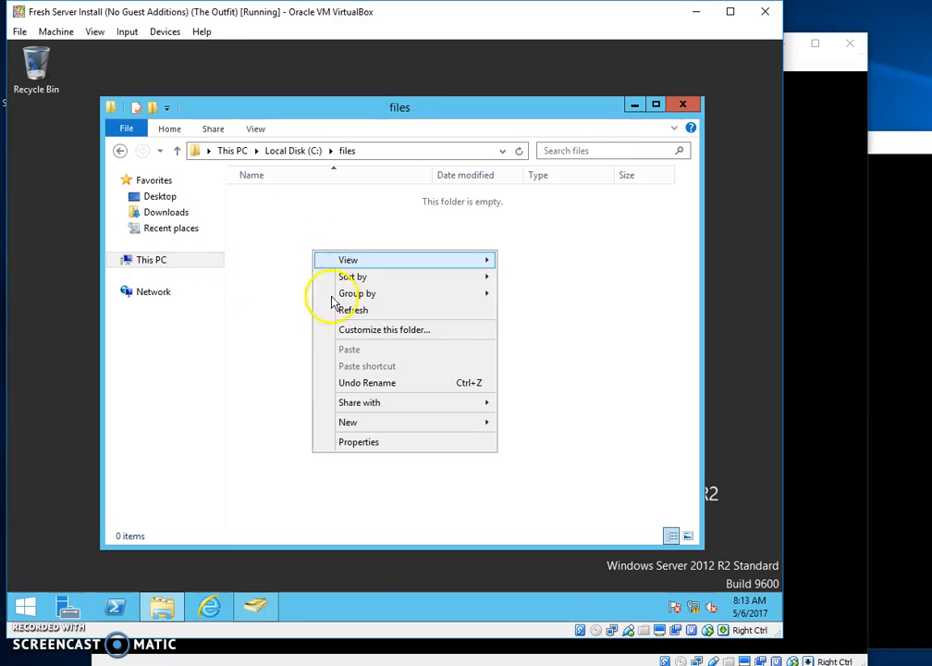
mouse_move(426, 425)
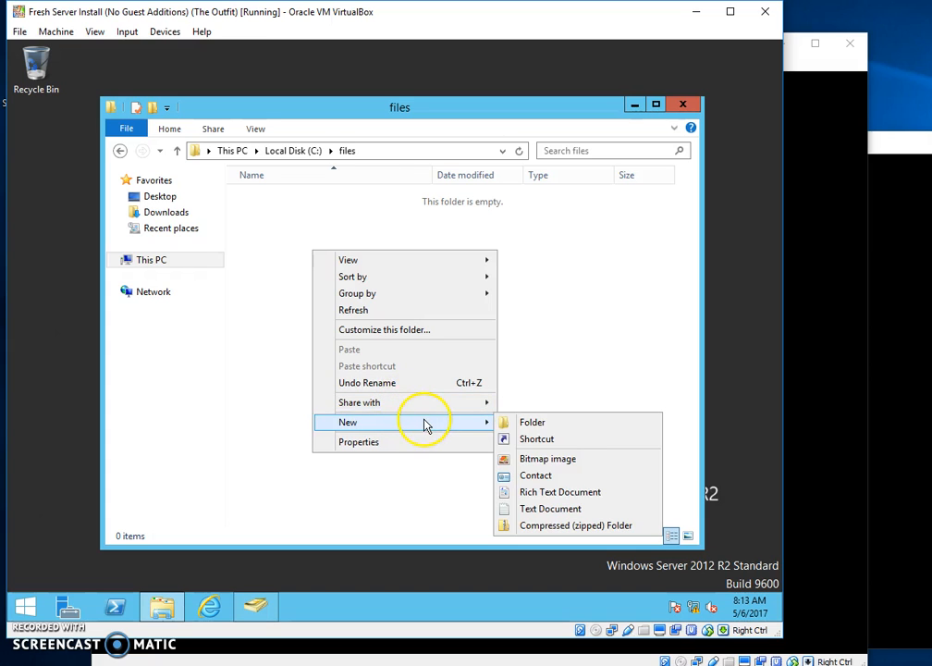
left_click(524, 423)
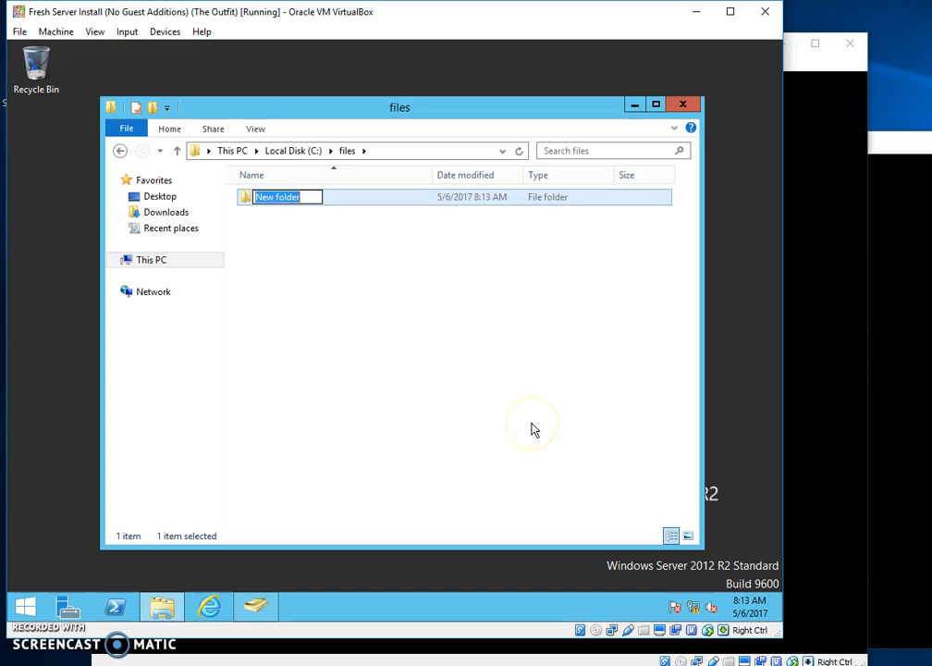
type("e")
type("ex")
key("BackSpace")
key("BackSpace")
type("xec")
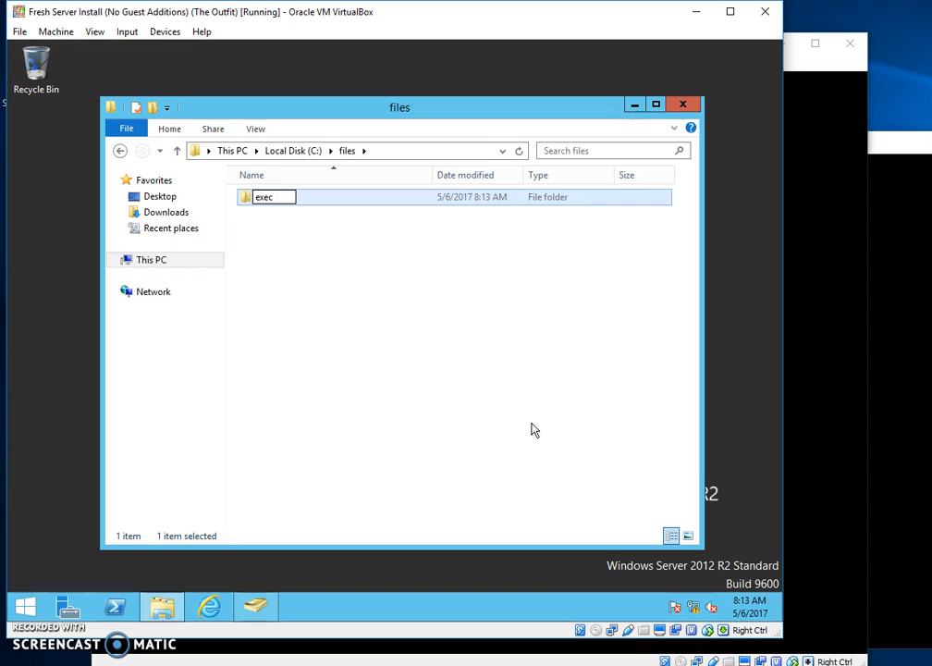
type("s")
key("Return")
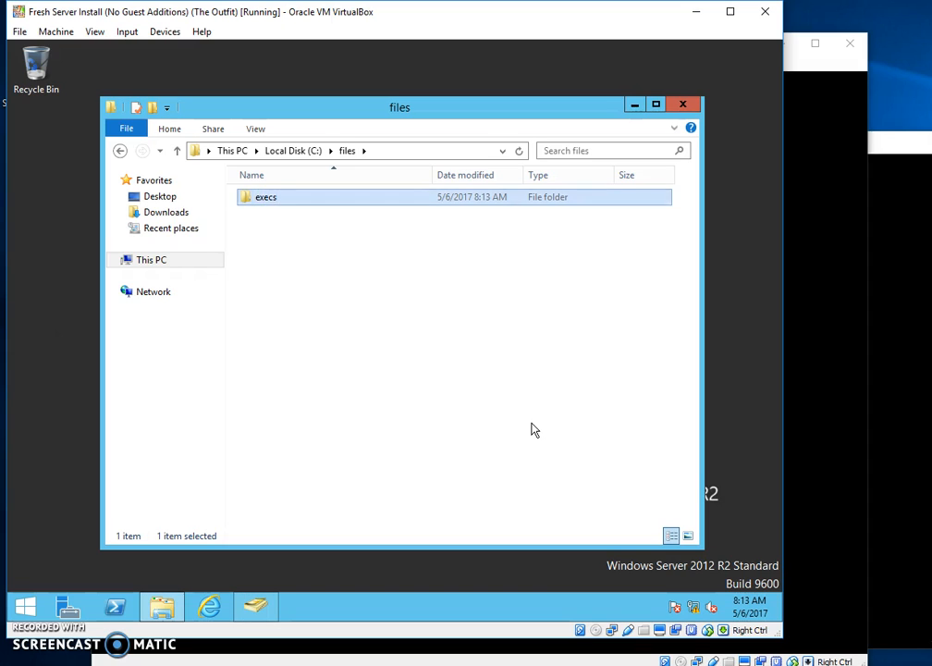
Open execs to confirm its path C:\files\execs, then return to the files folder.
double_click(247, 202)
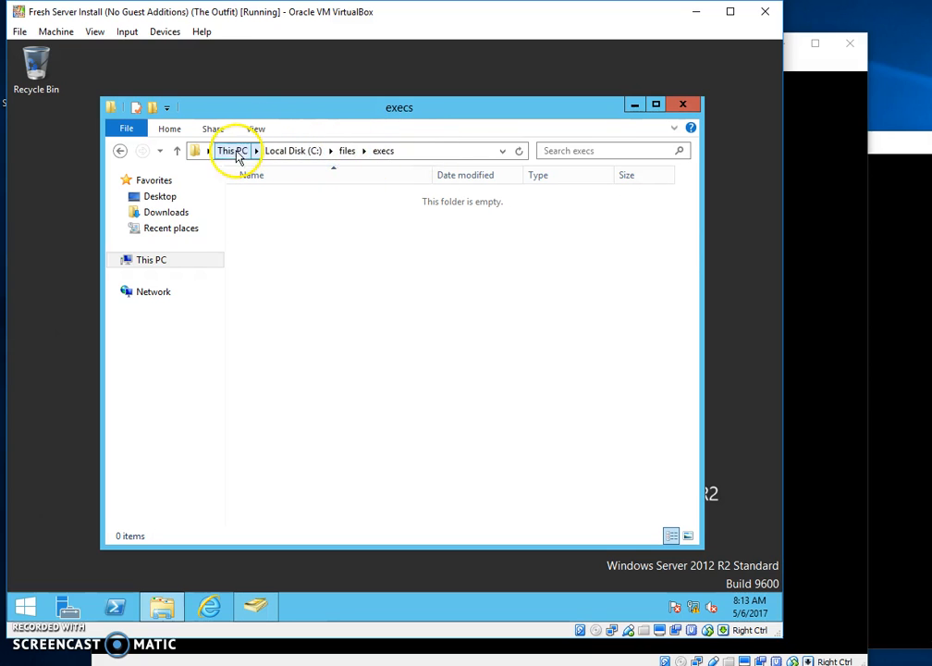
left_click(433, 152)
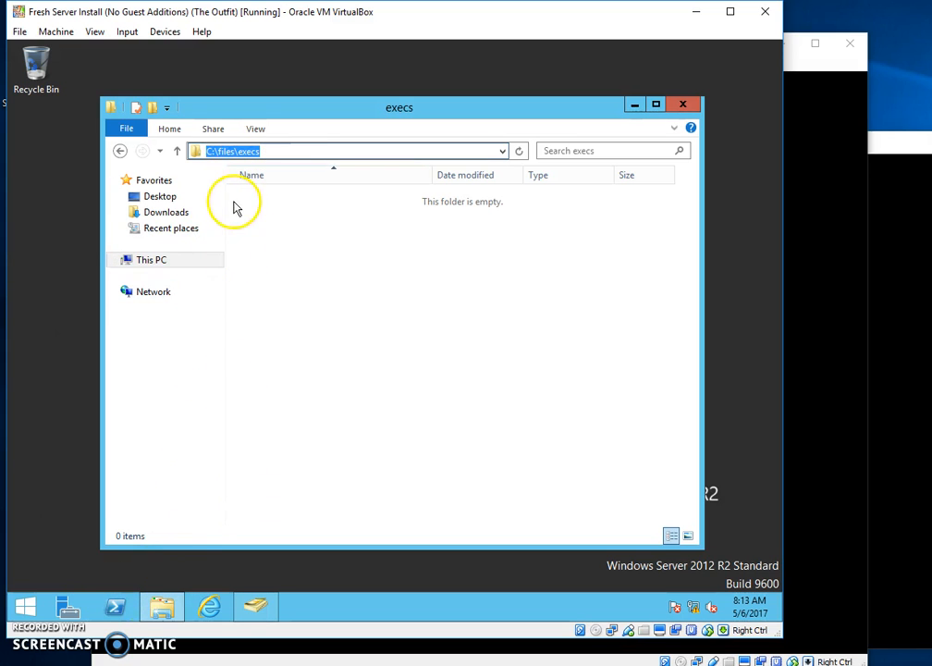
left_click(118, 156)
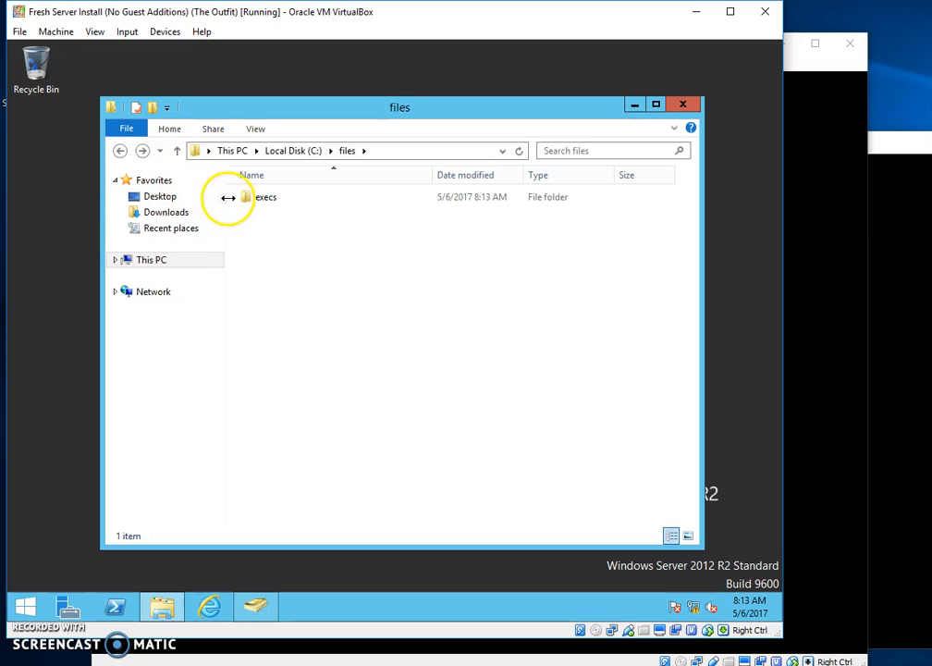
Open the execs folder's Properties at its Sharing tab.
right_click(251, 202)
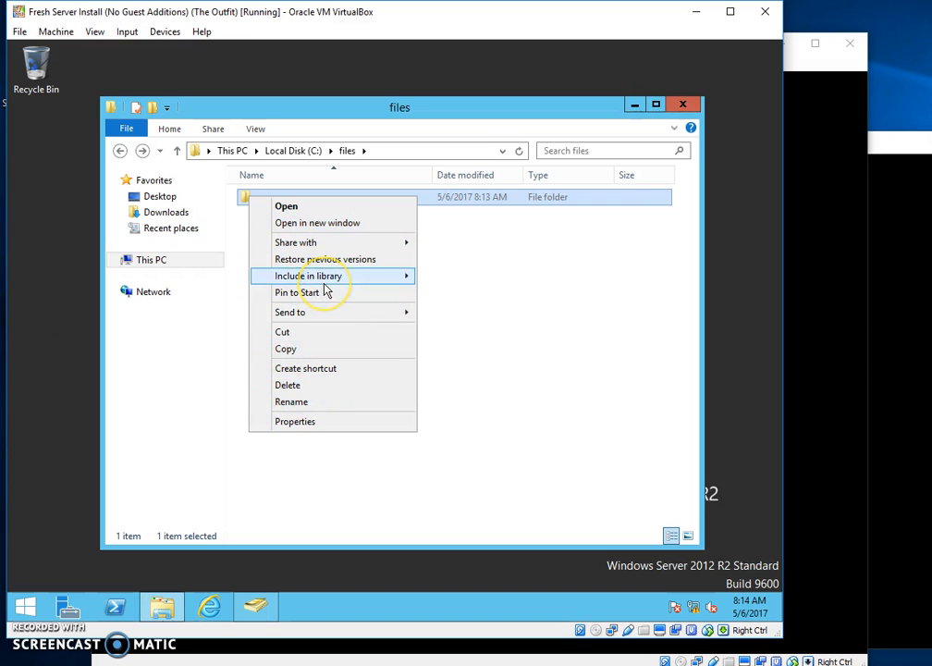
mouse_move(323, 282)
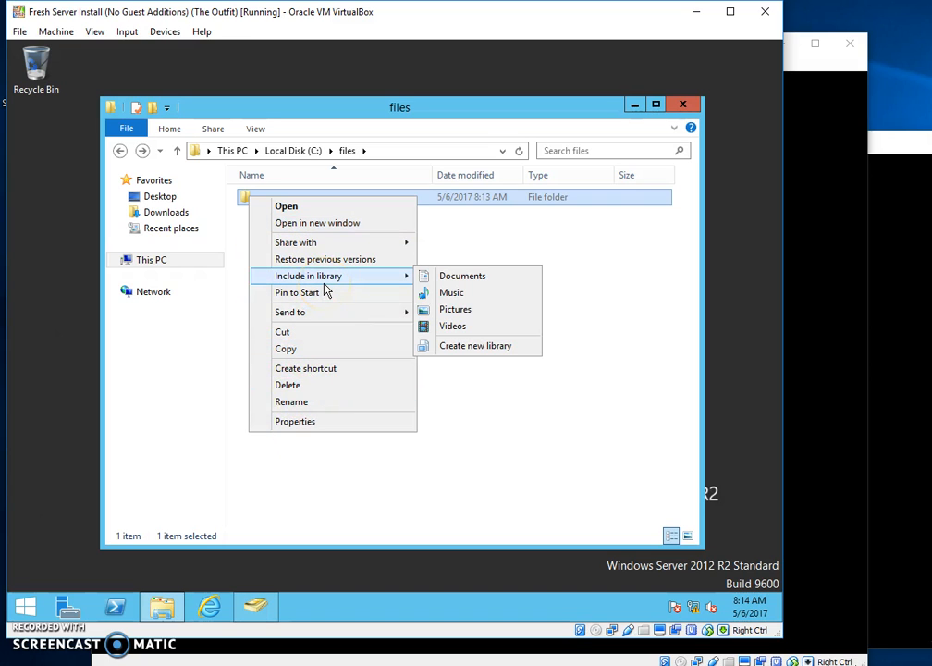
left_click(322, 421)
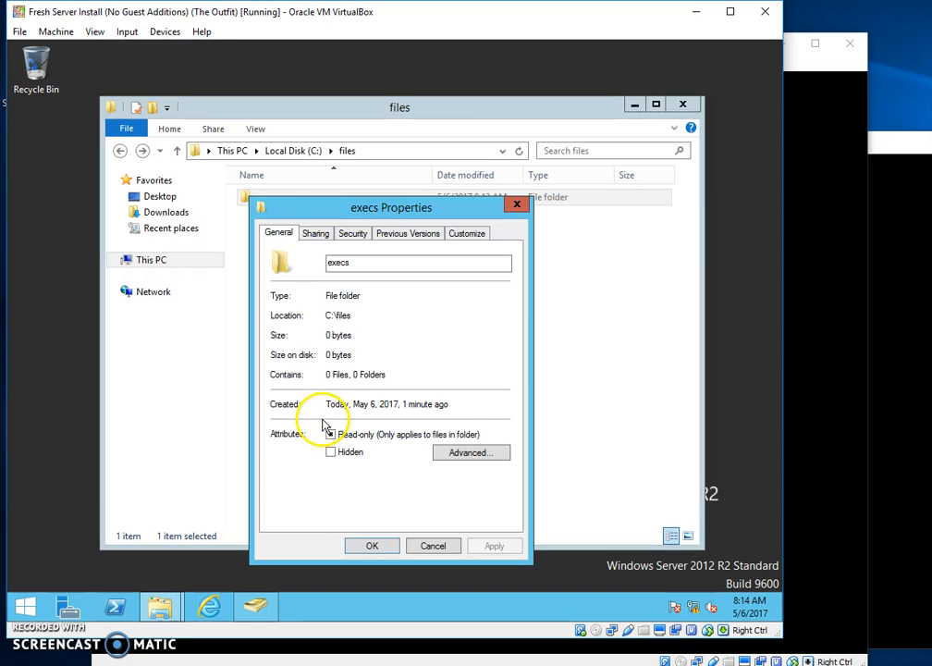
left_click(317, 234)
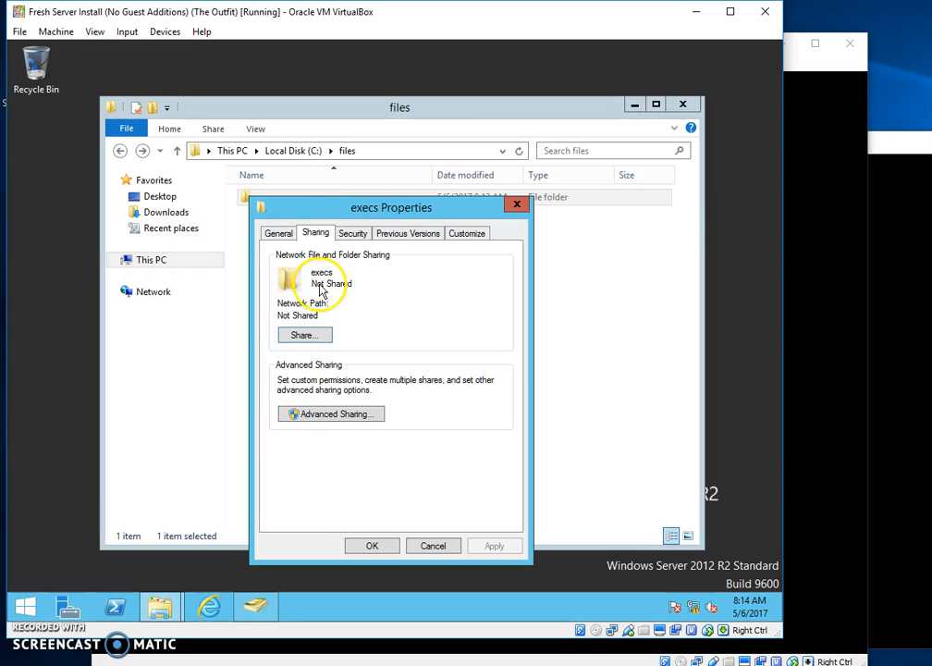
Try sharing with 'exec', dismiss the name-not-found error, and cancel File Sharing twice.
left_click(305, 335)
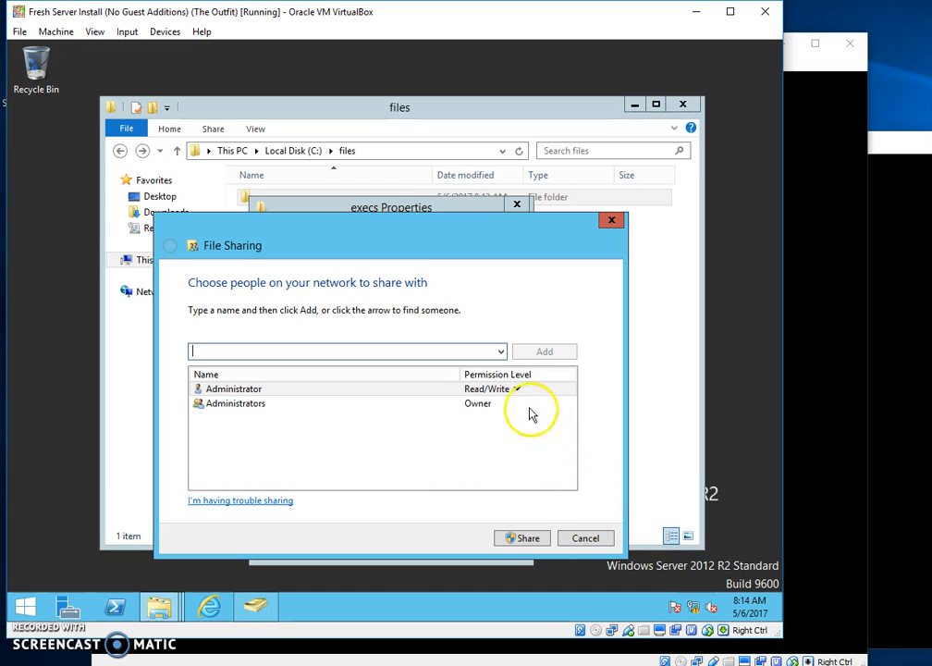
left_click(501, 351)
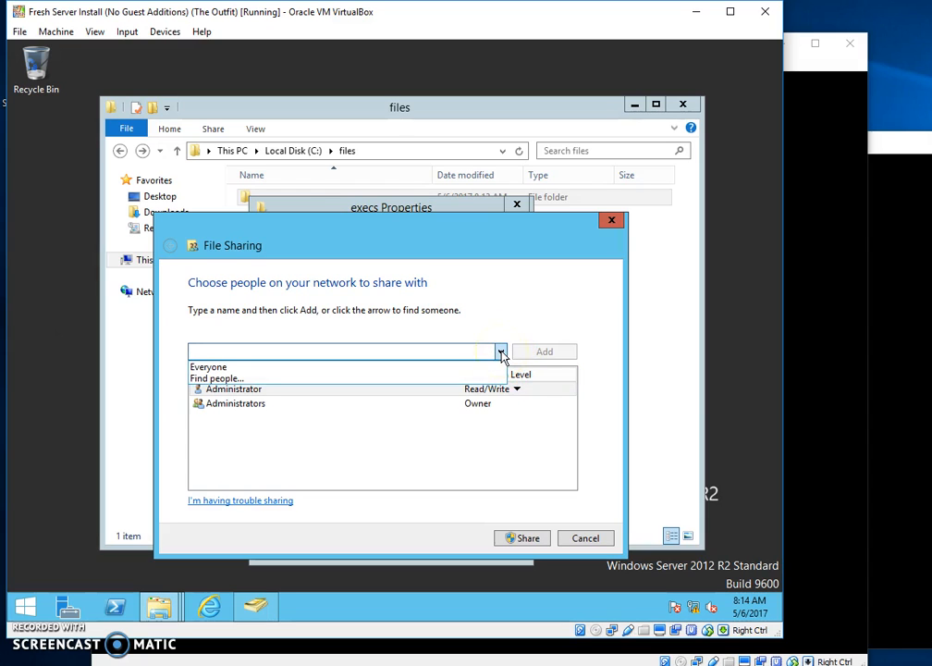
left_click(475, 352)
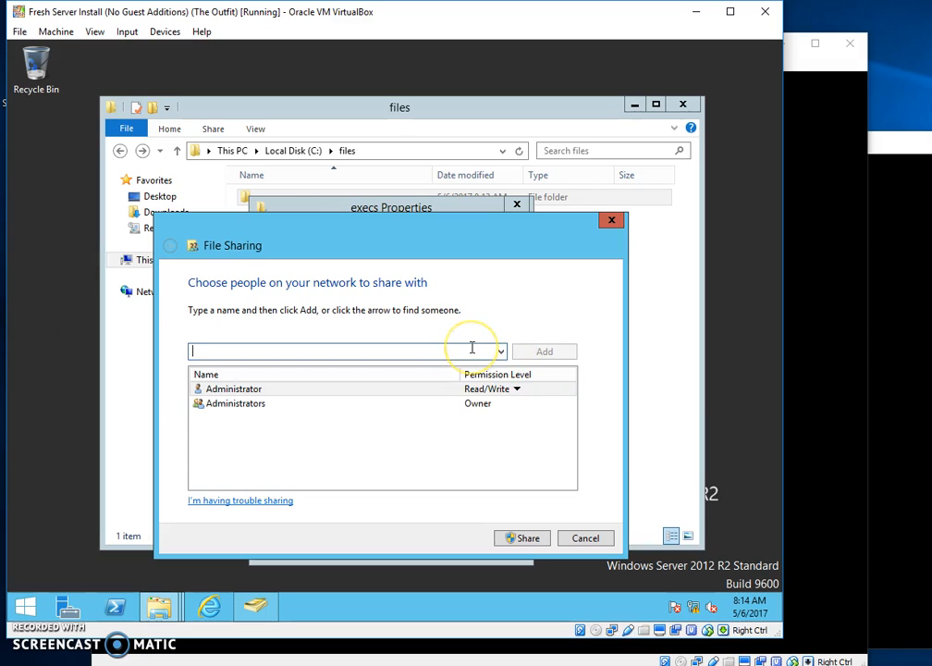
type("exec")
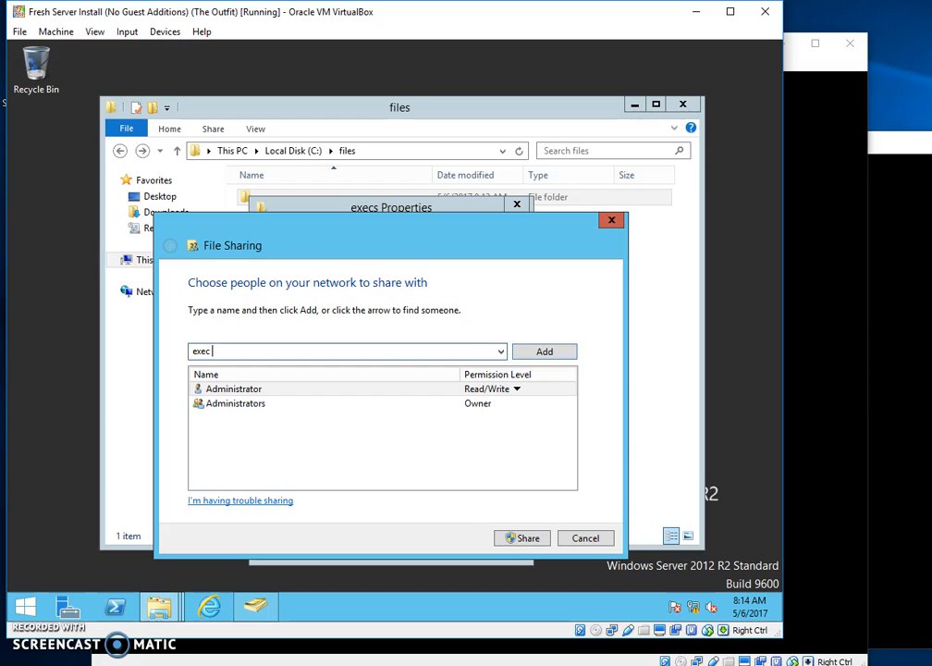
key("Return")
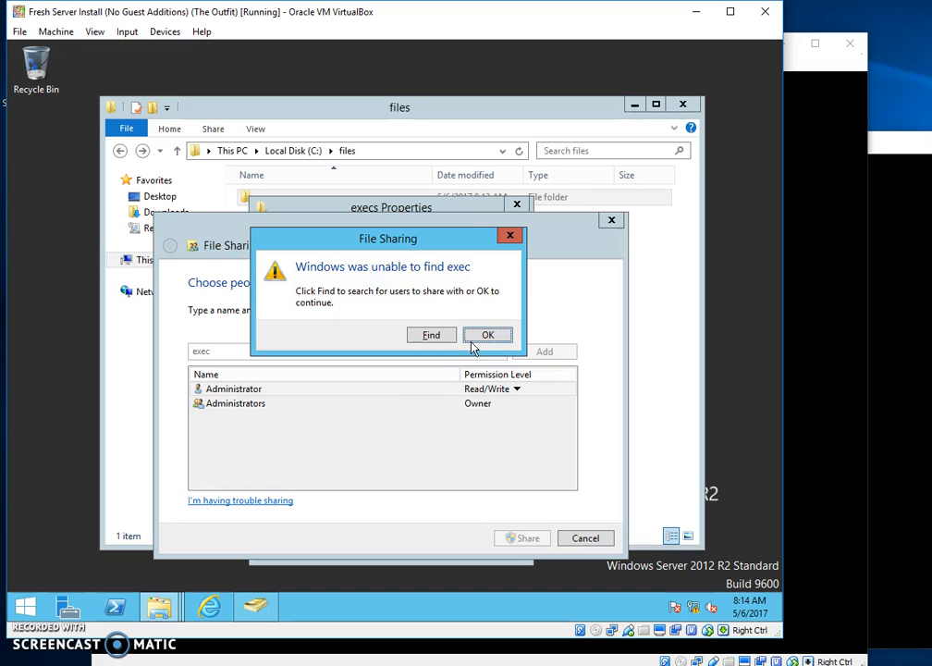
left_click(481, 335)
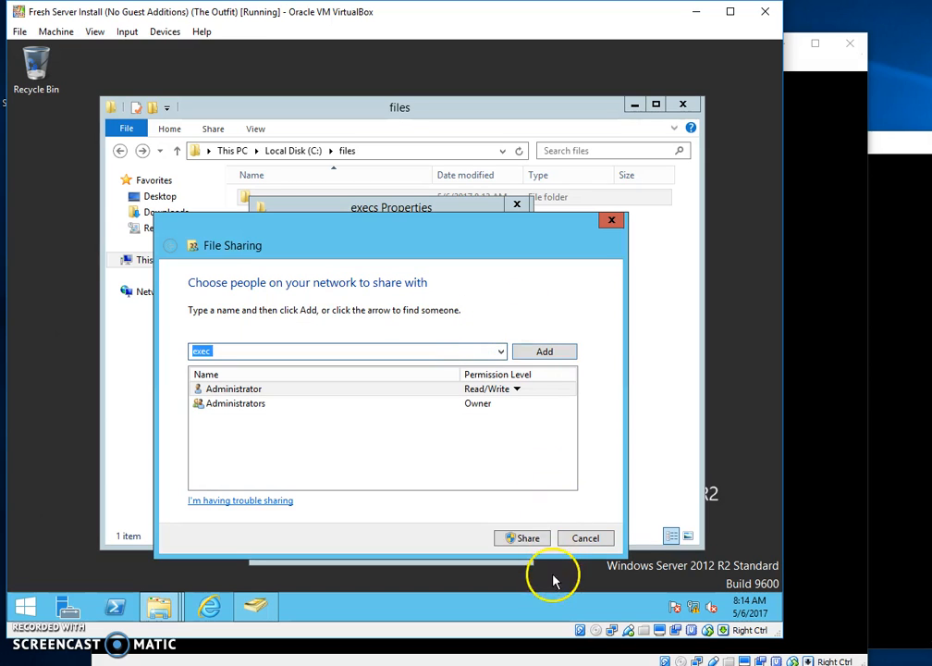
left_click(579, 539)
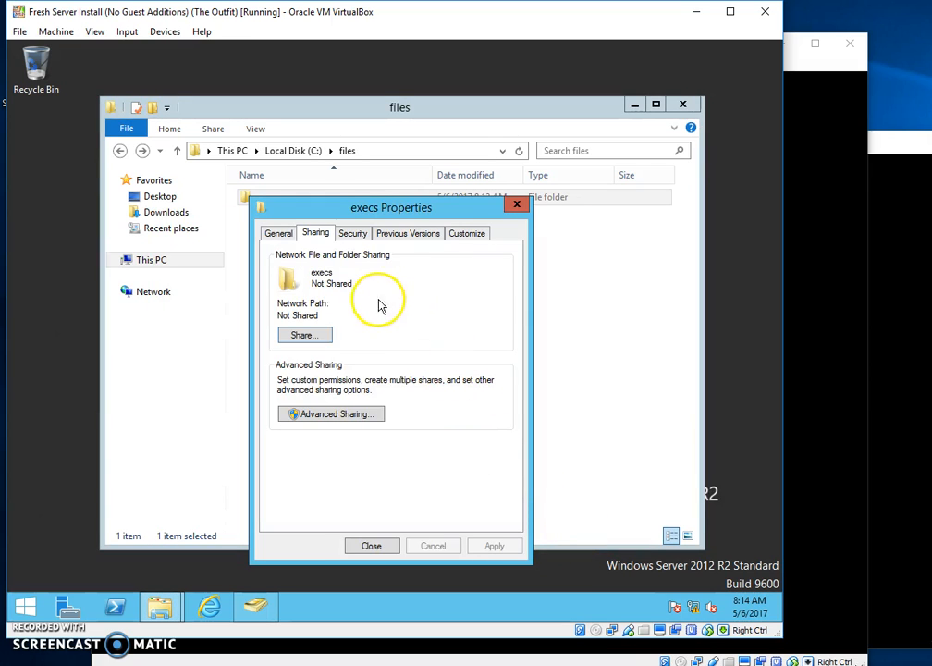
left_click(316, 341)
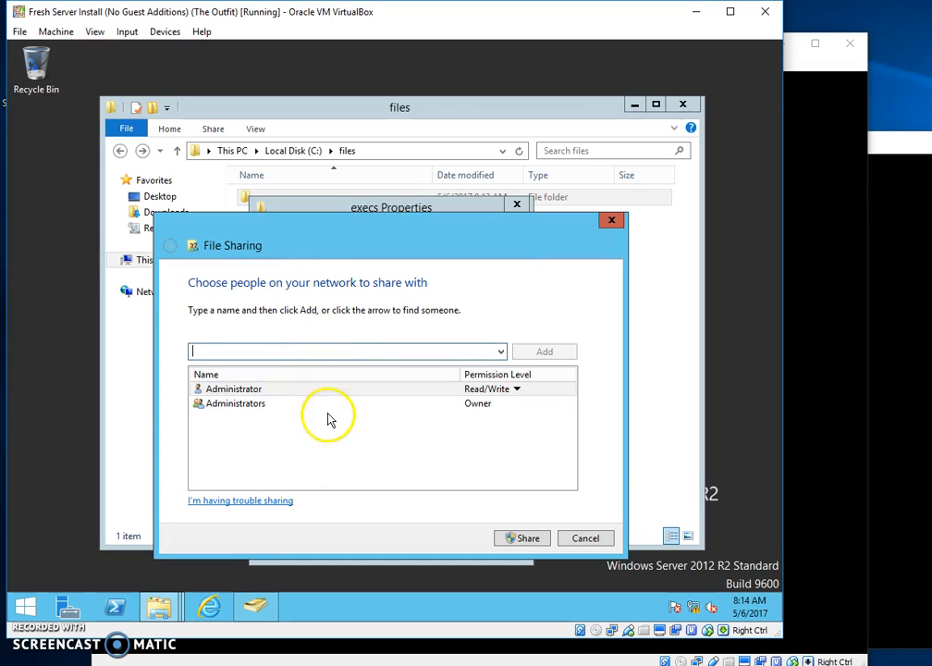
left_click(583, 539)
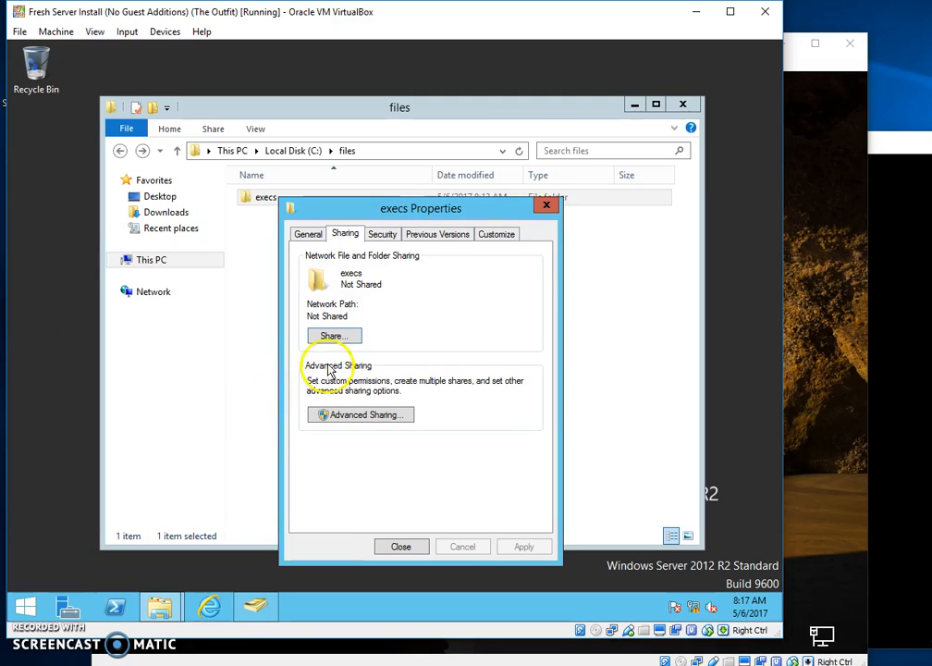
Share the execs folder with Everyone at Read permission level.
left_click(331, 336)
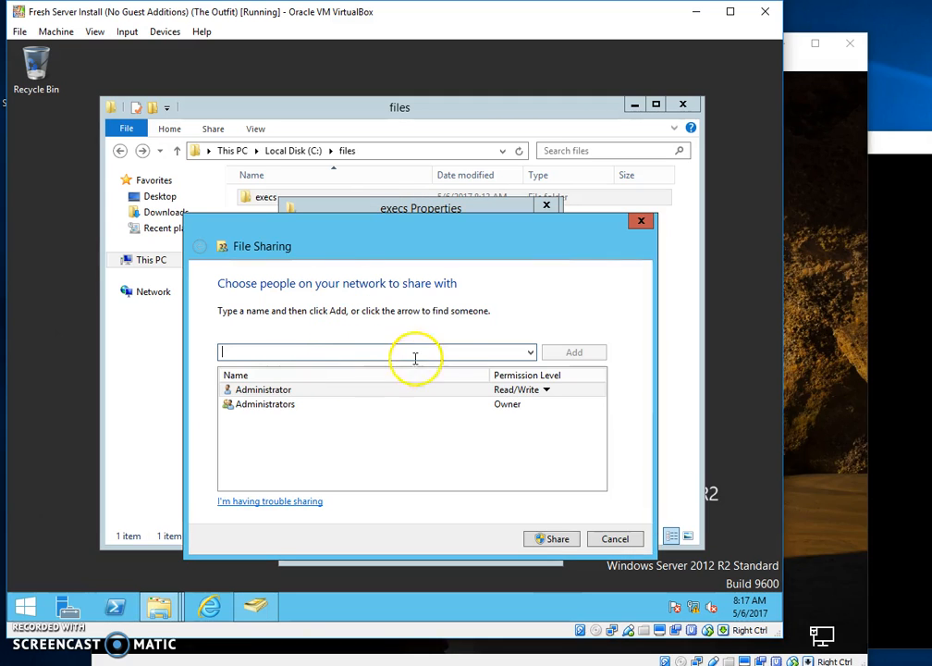
left_click(532, 354)
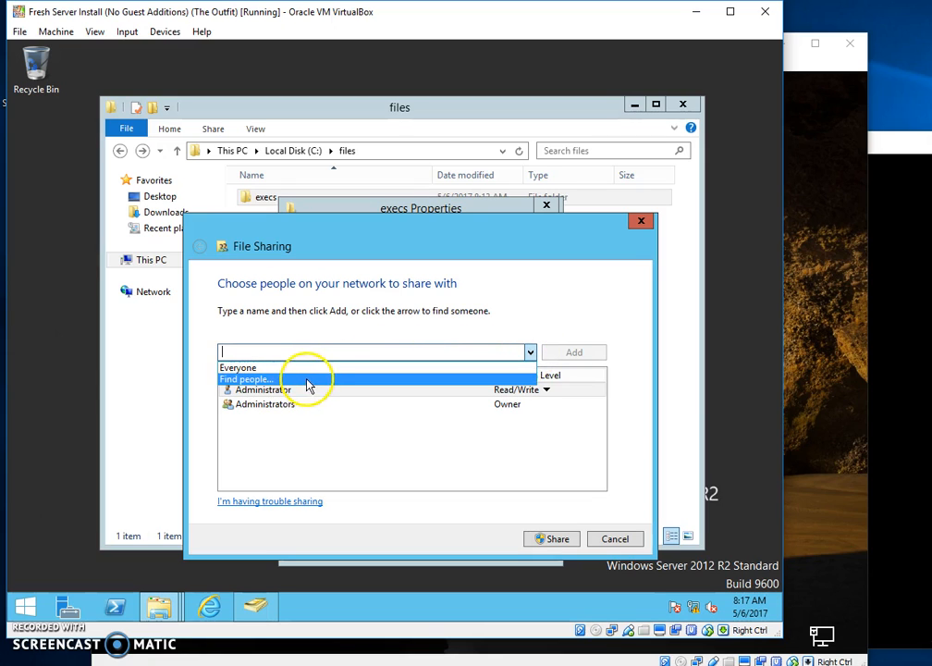
left_click(339, 457)
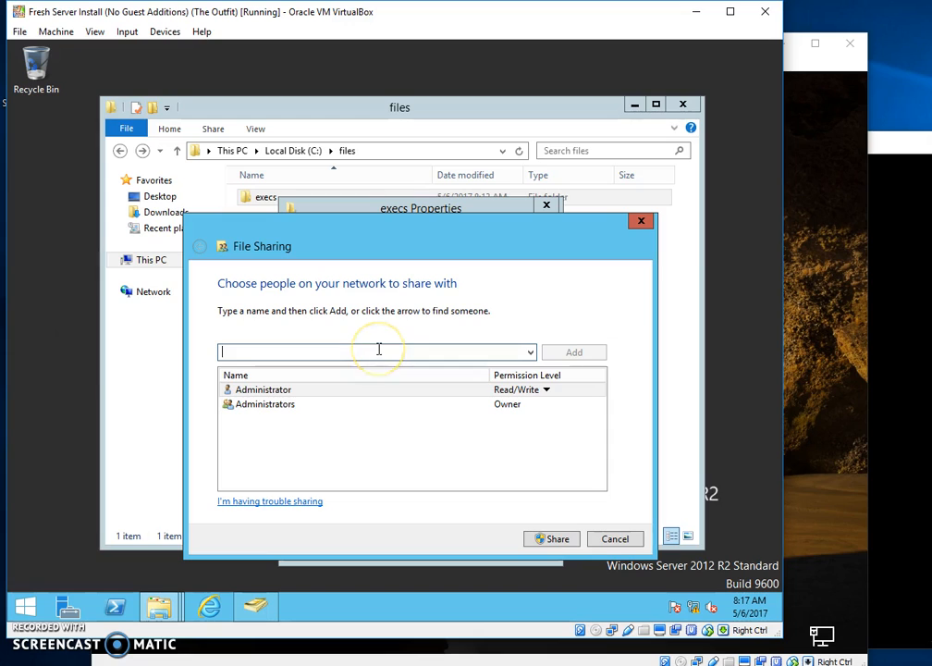
type("everyo")
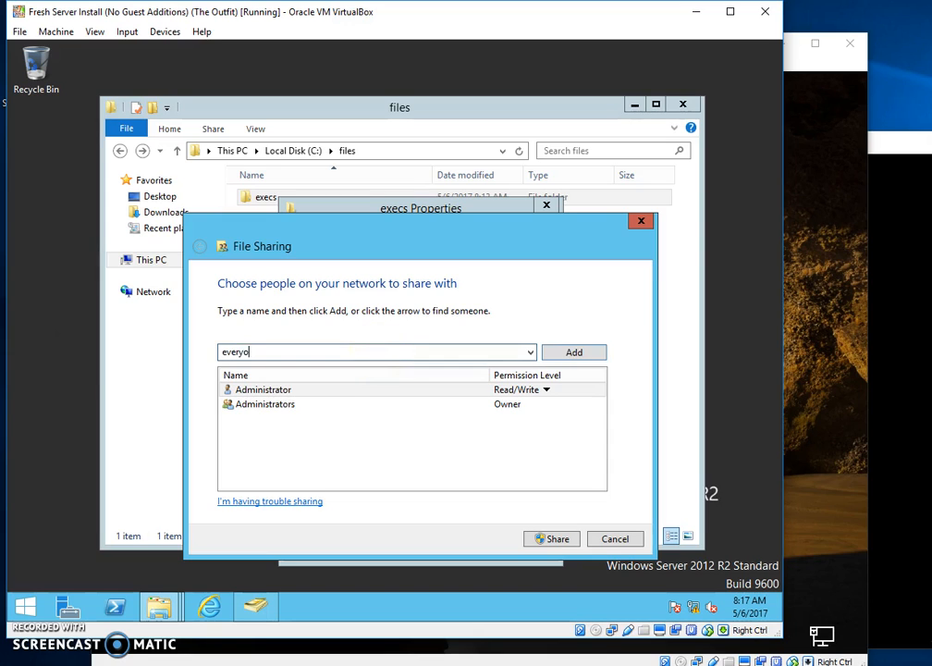
key("Return")
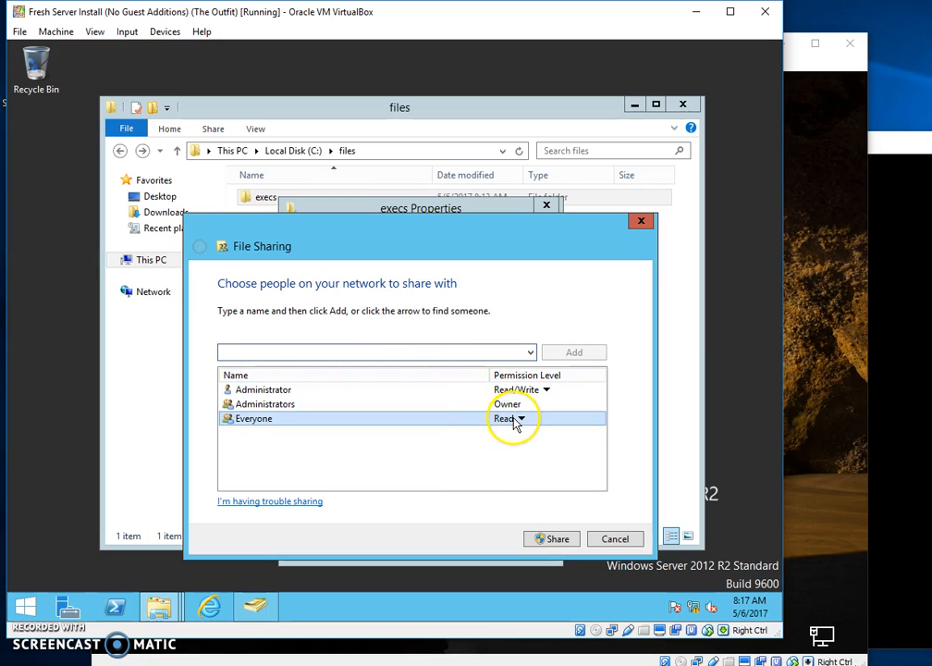
left_click(544, 538)
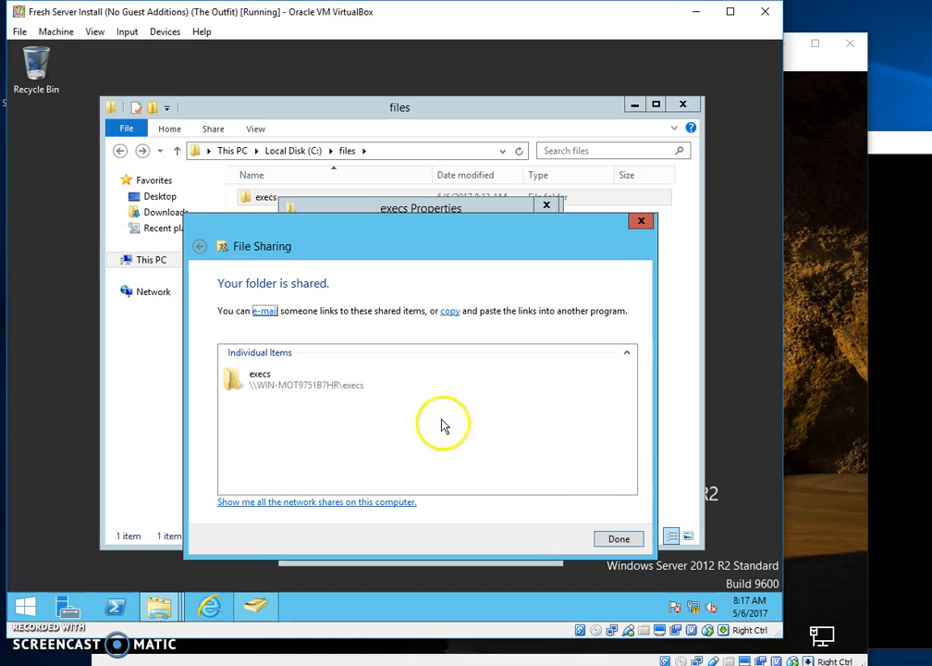
left_click(617, 541)
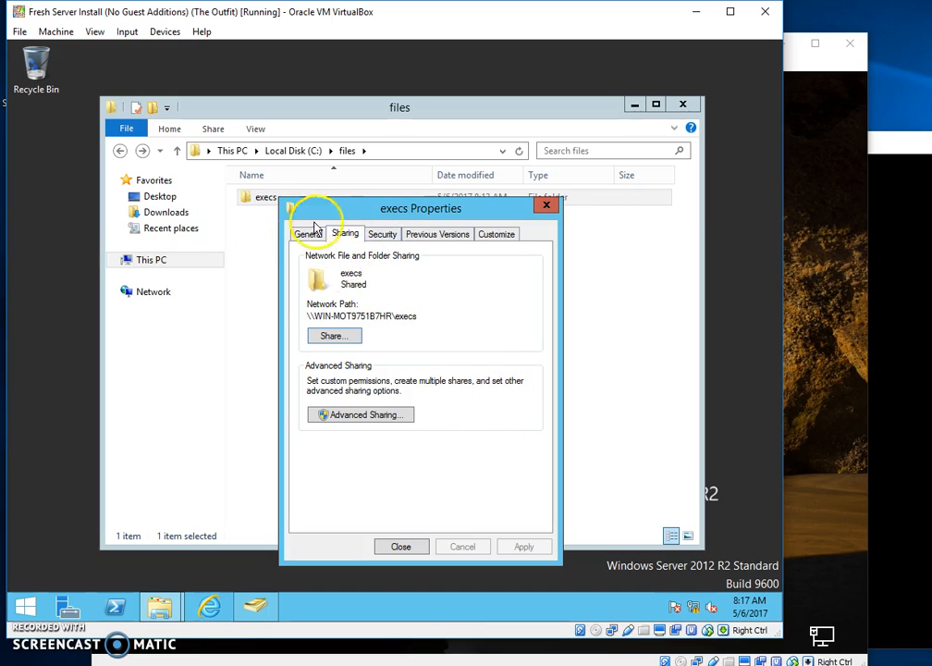
Try adding 'execs' to the folder's security permissions, then switch to ADUC to check names.
left_click(383, 236)
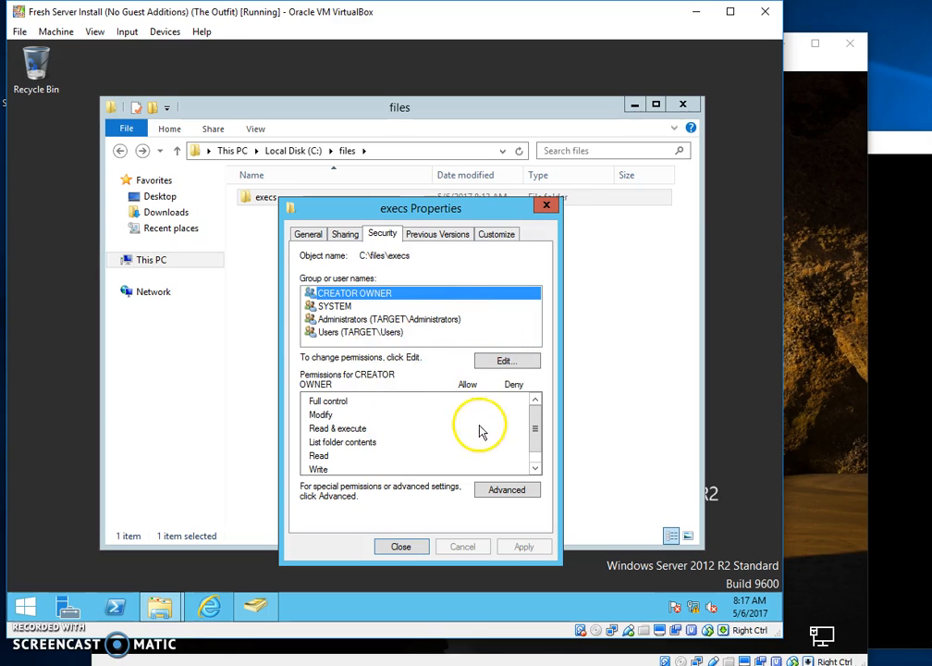
left_click(502, 360)
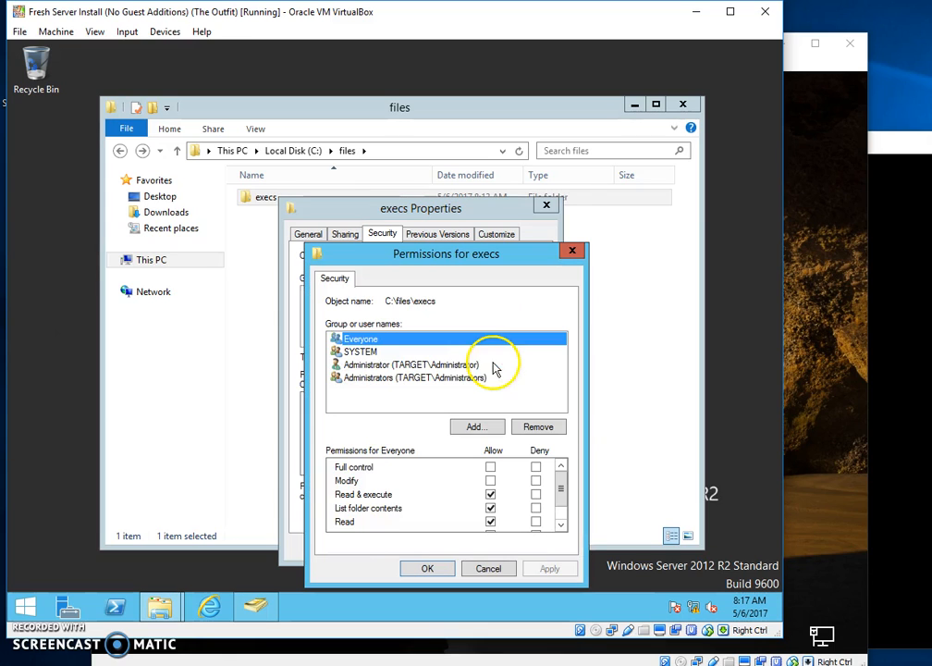
left_click(474, 429)
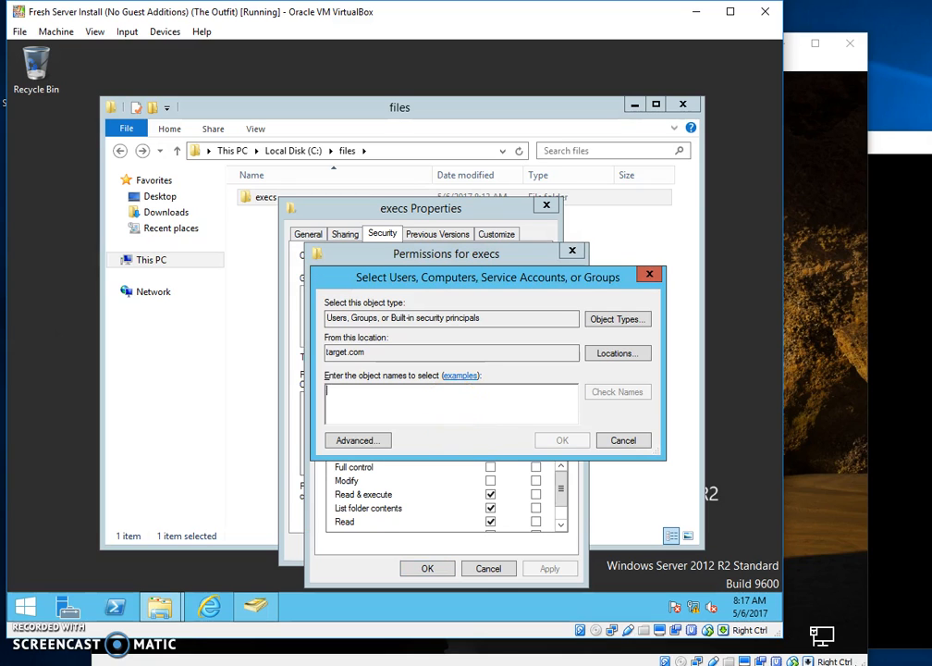
type("execs")
key("Return")
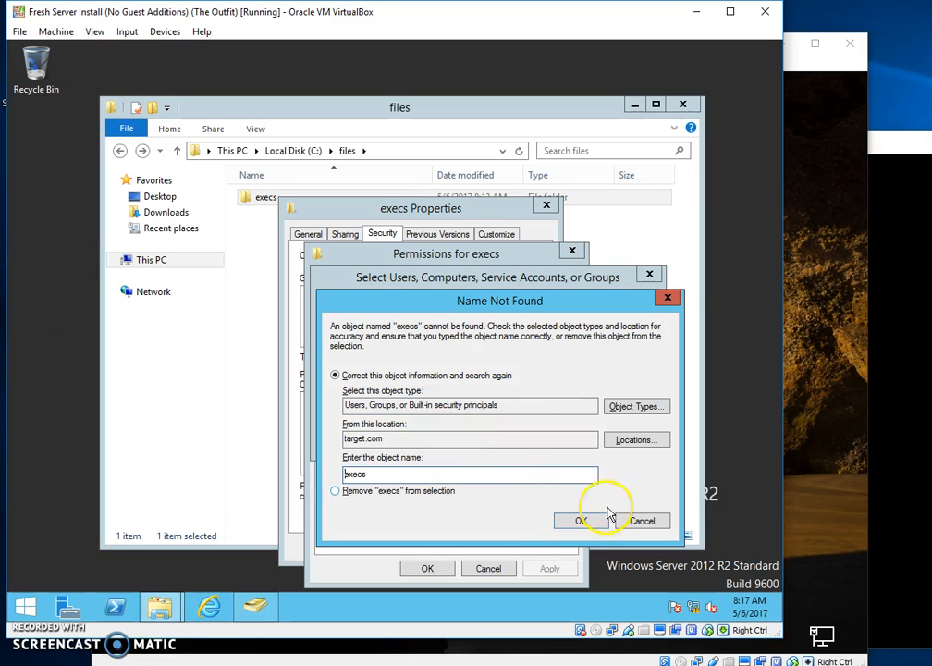
left_click(640, 522)
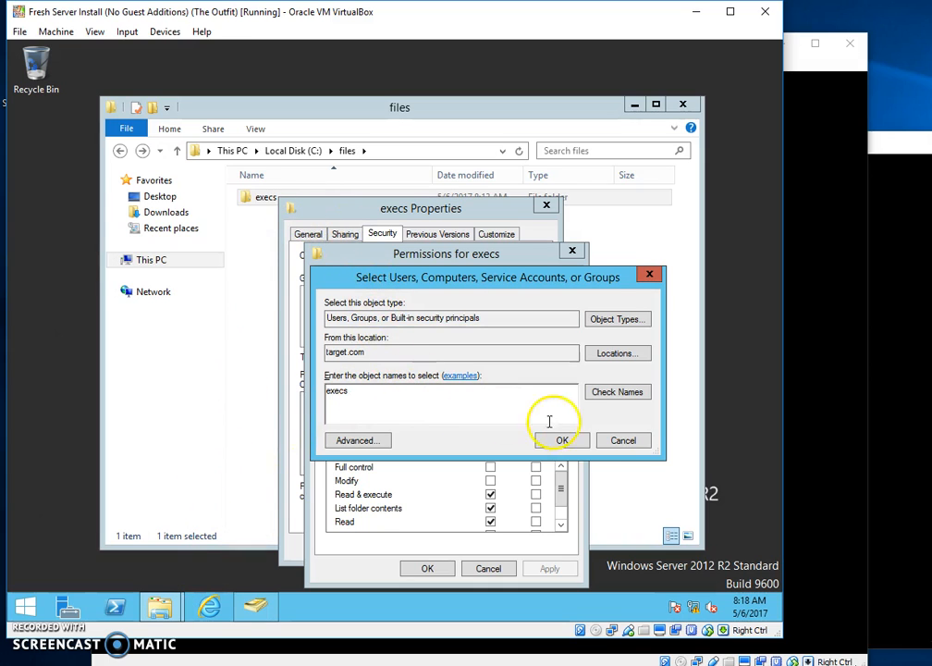
left_click(257, 609)
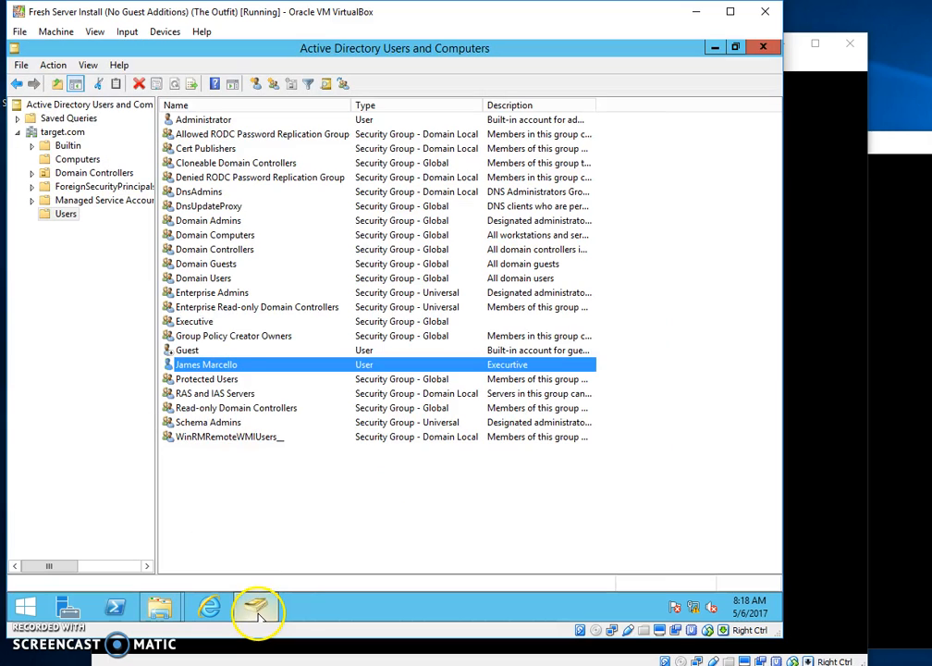
Add the Executive group to the execs folder's permissions and allow it Full control.
left_click(213, 321)
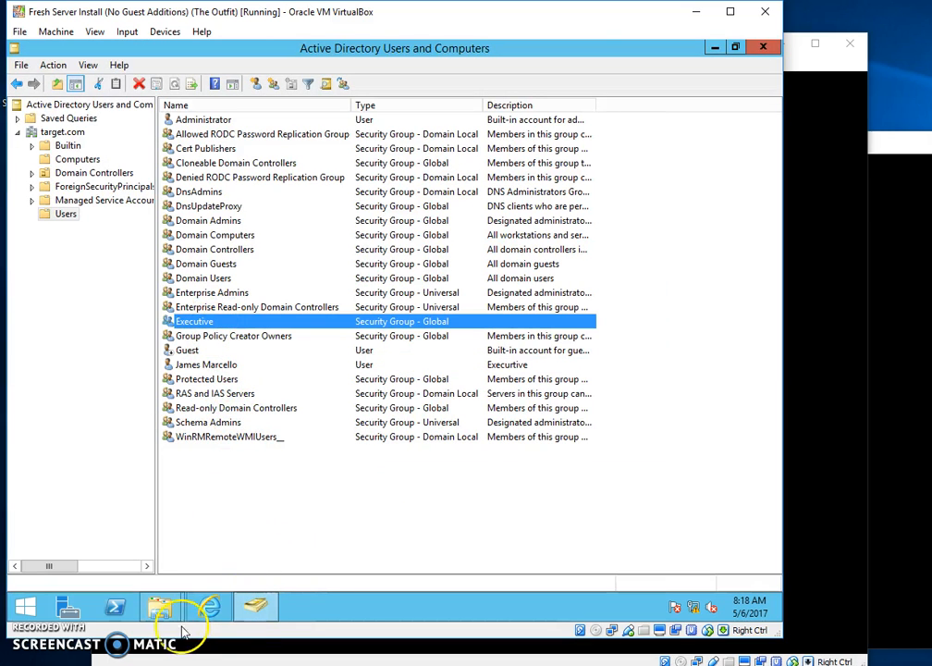
mouse_move(159, 609)
left_click(240, 509)
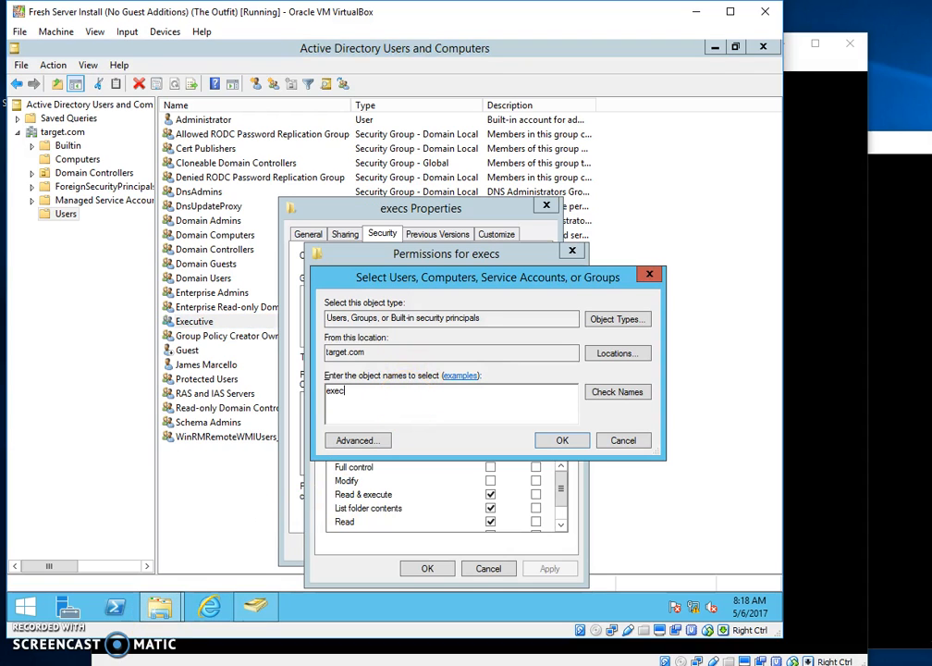
key("Return")
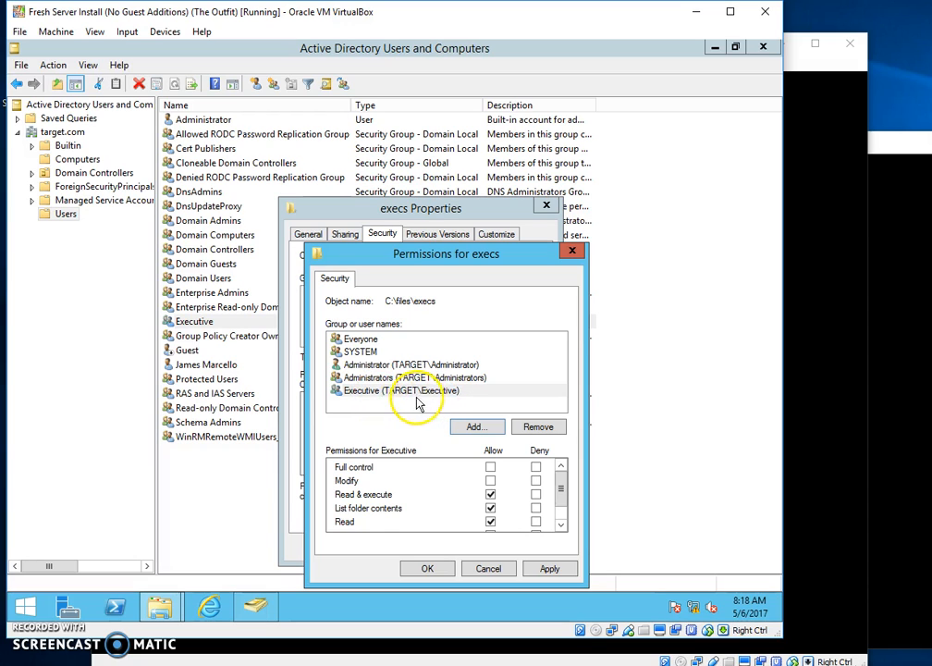
left_click(408, 398)
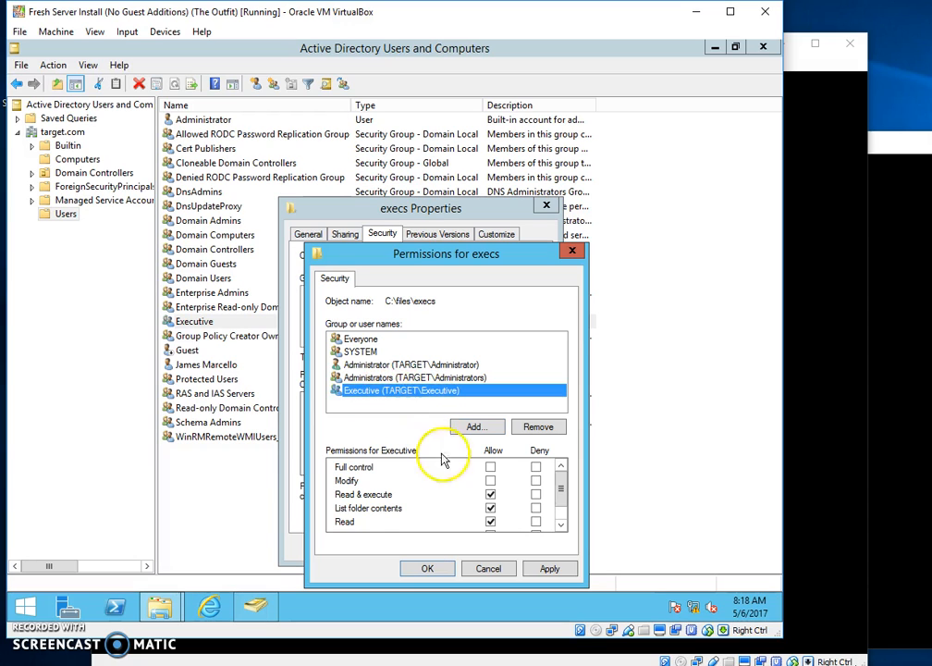
left_click(491, 468)
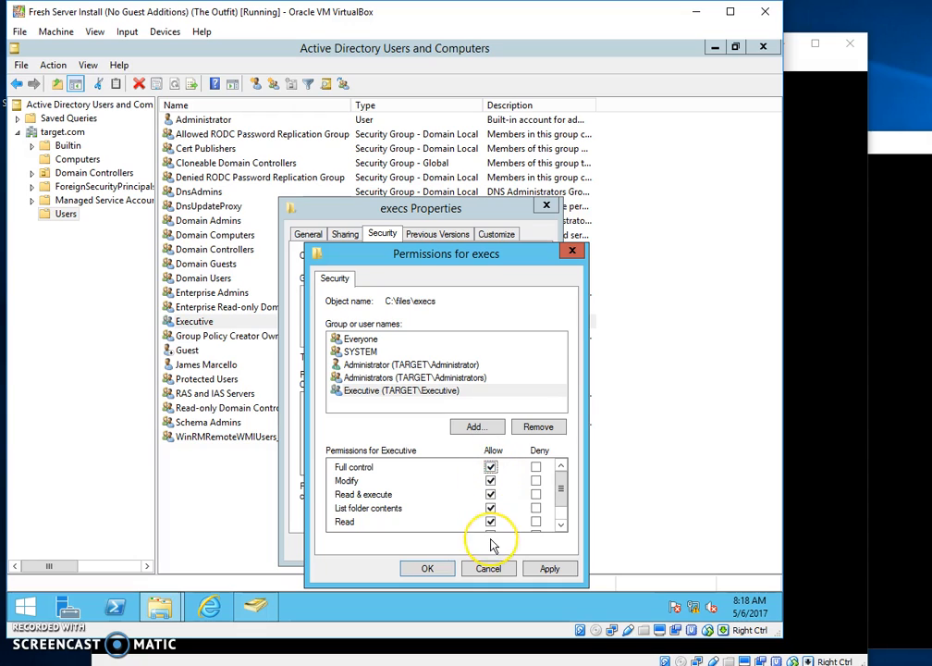